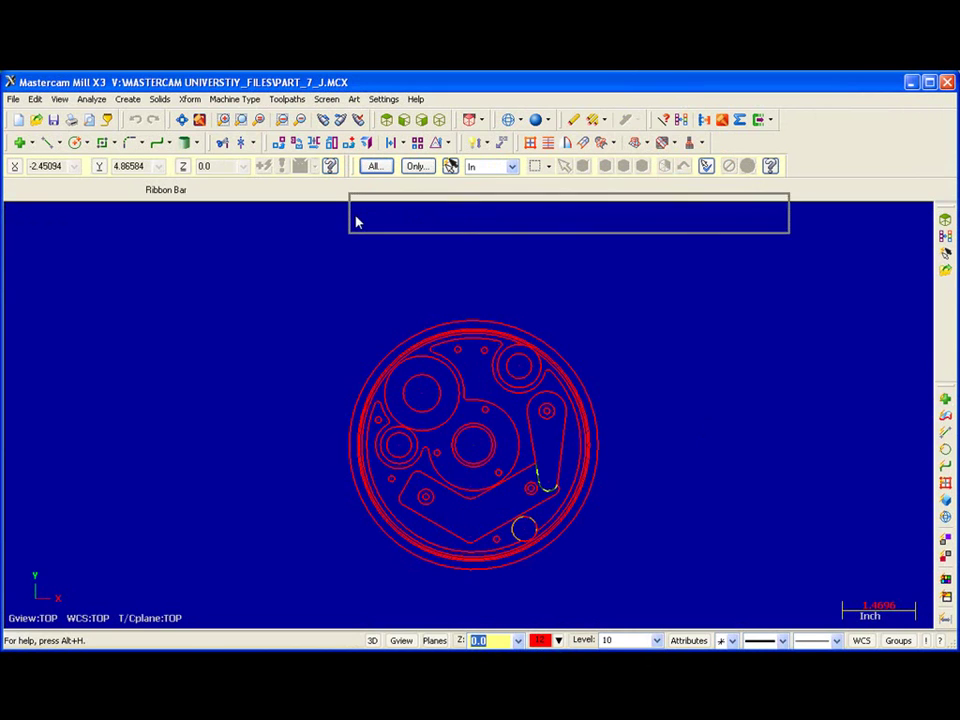
Detach the General Selection bar and float it over the graphics area above the part.
left_click_drag(360, 245, 360, 245)
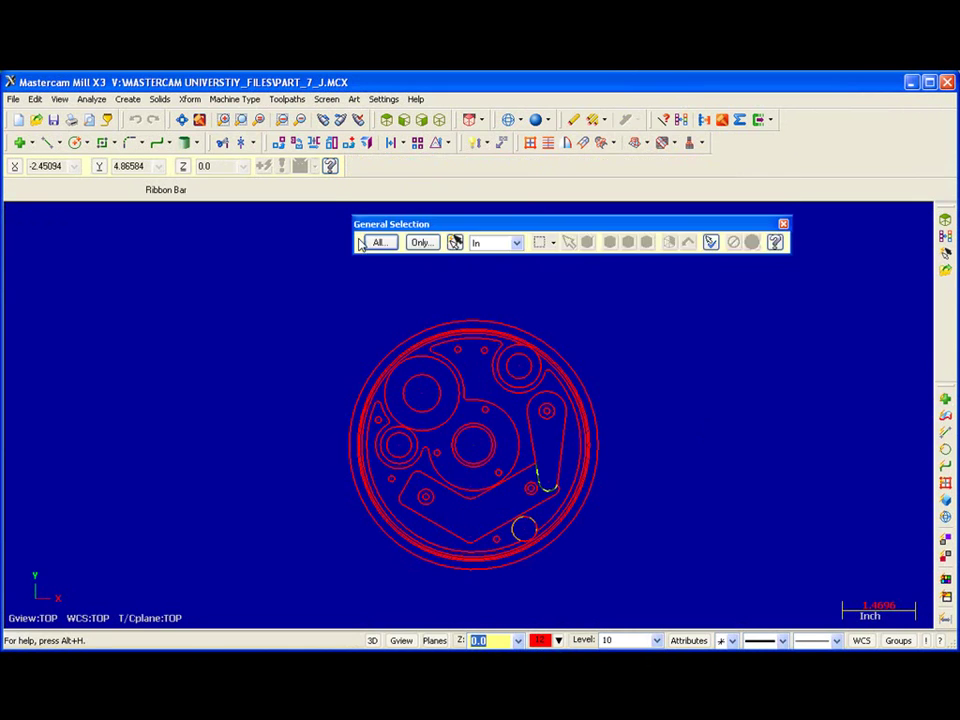
left_click_drag(541, 238, 637, 232)
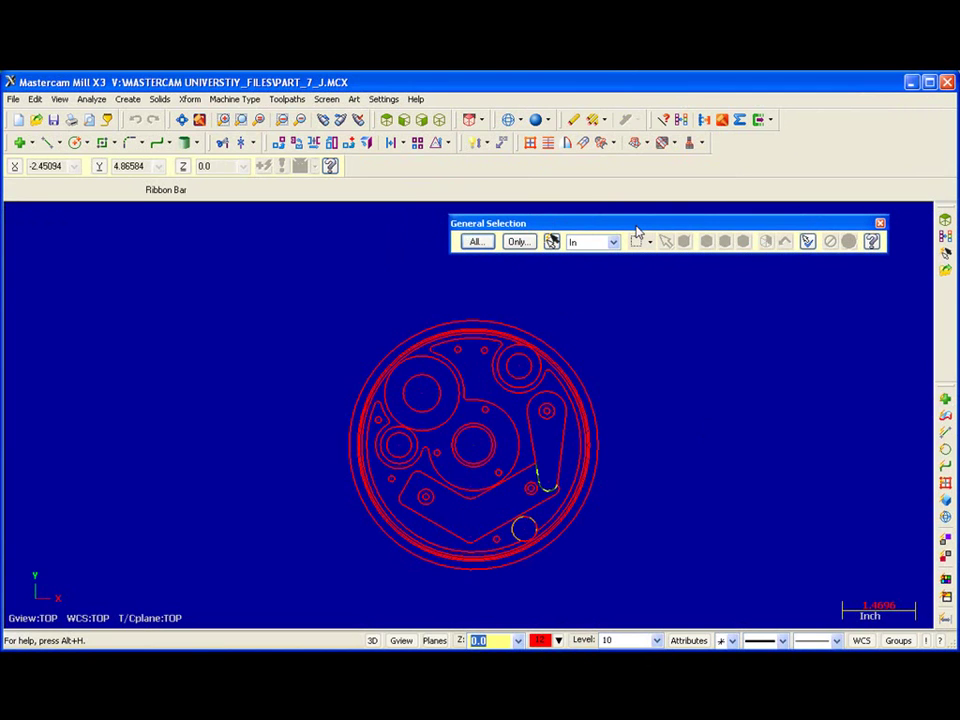
Examine the entity types available in Select All, including the Drafting subtypes.
left_click(474, 243)
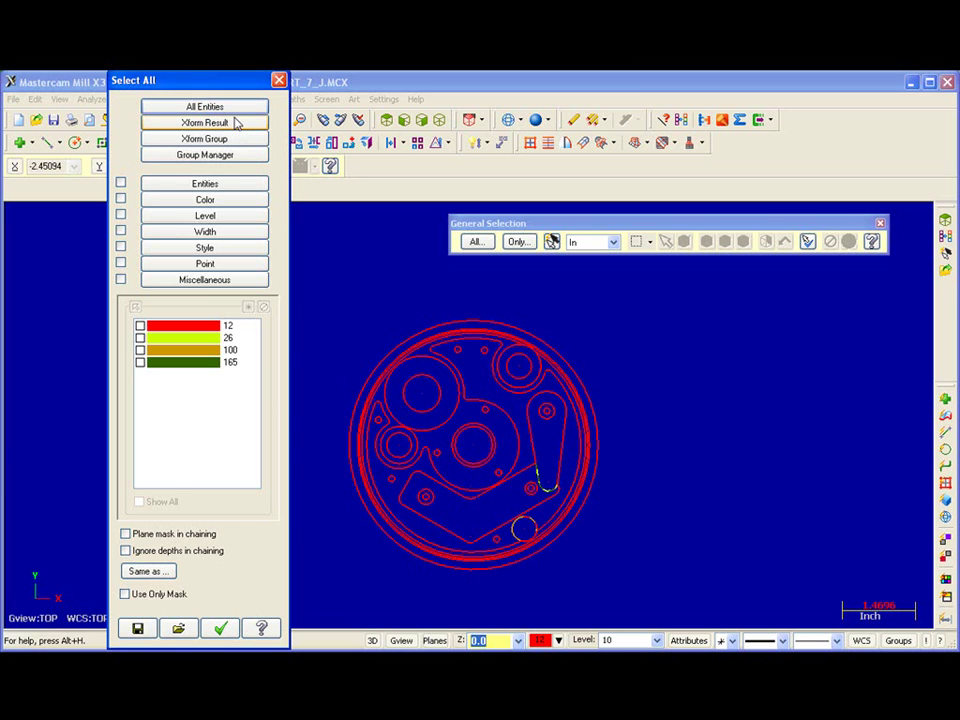
left_click(228, 186)
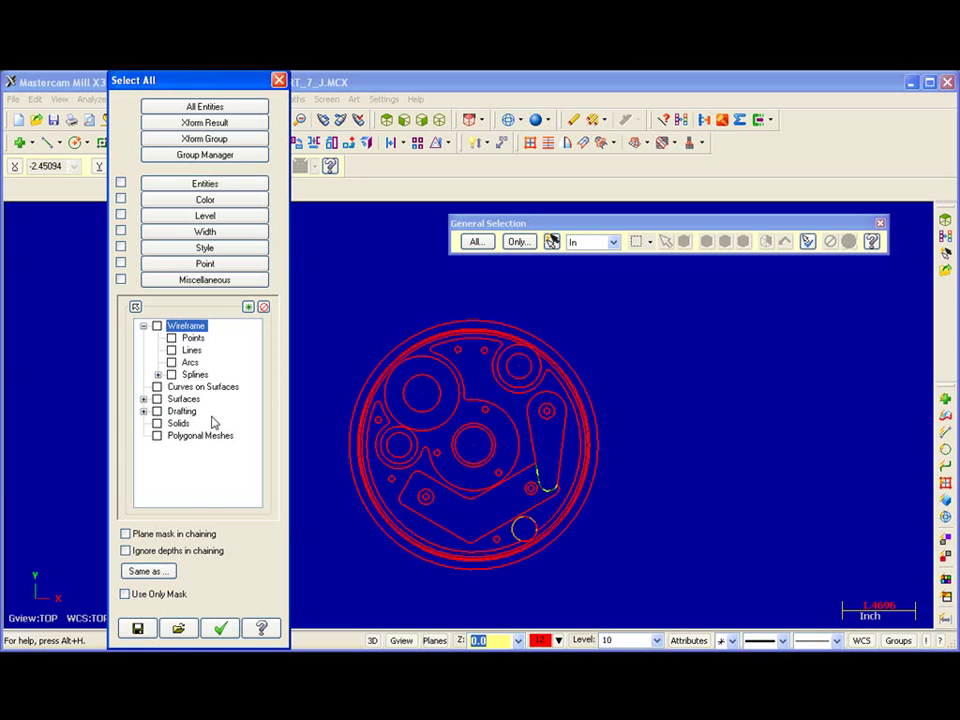
left_click(143, 411)
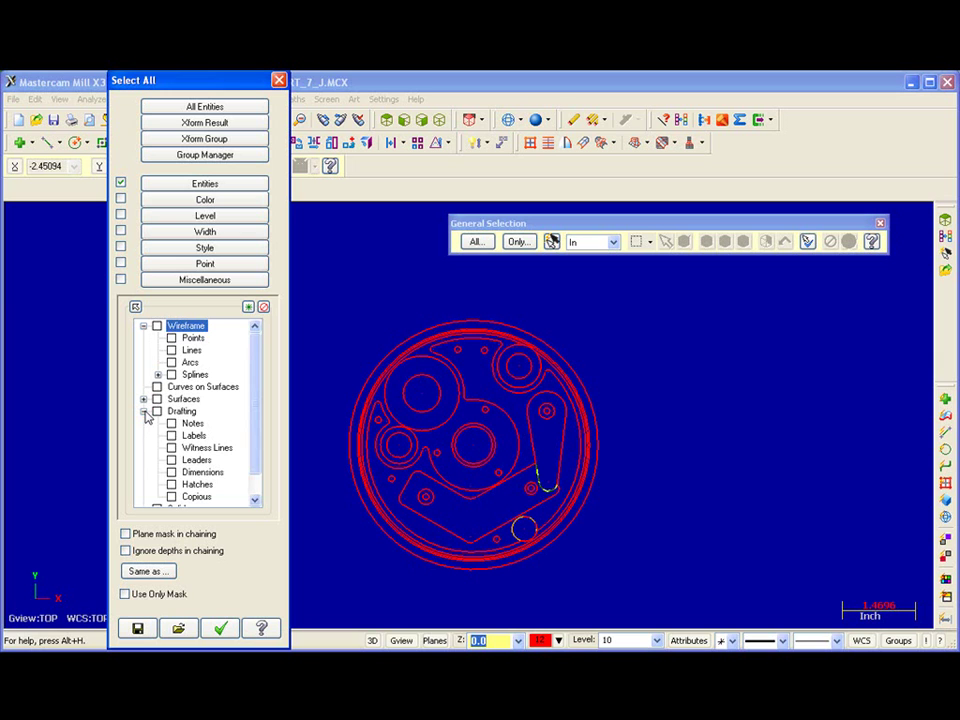
Select all entities of color 165 through Select All, and clear that selection.
left_click(228, 201)
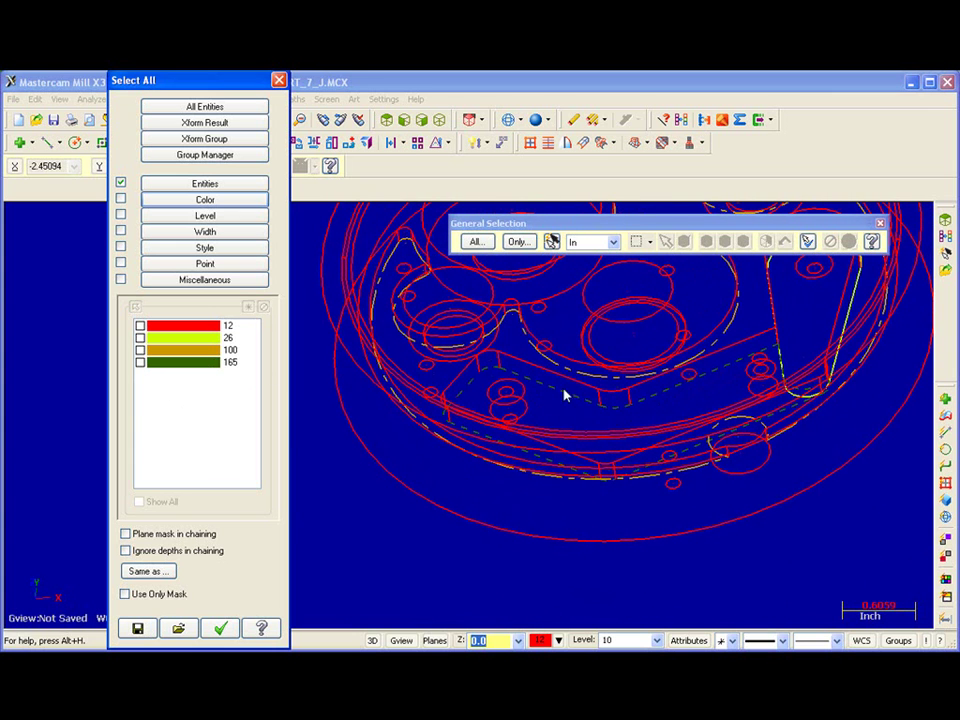
mouse_move(485, 442)
middle_mouse_down()
mouse_move(501, 456)
mouse_move(490, 460)
middle_mouse_up()
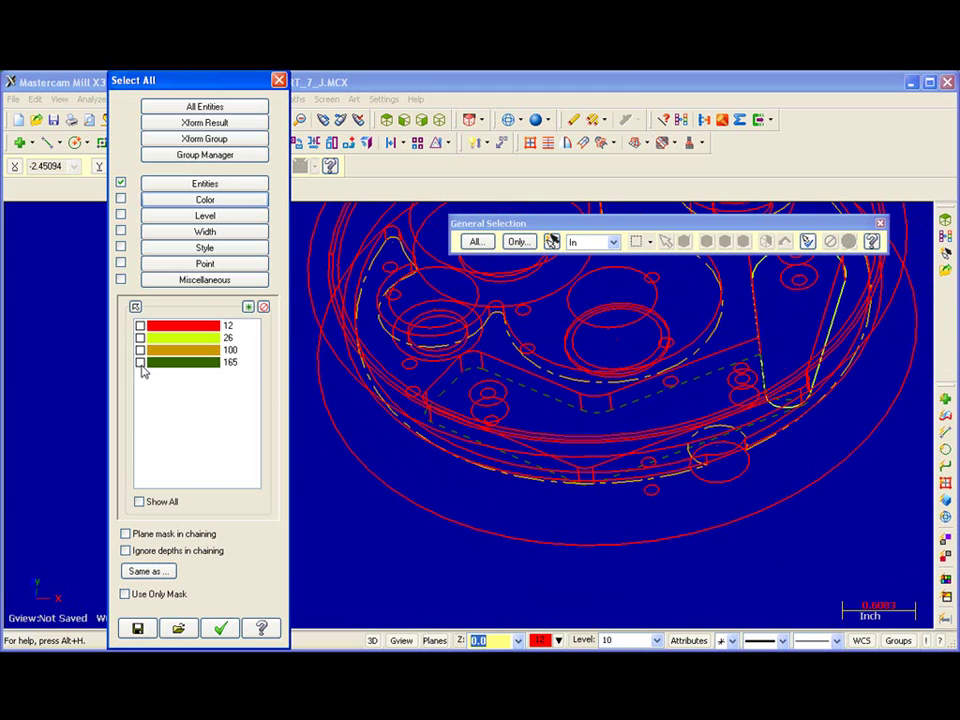
left_click(140, 362)
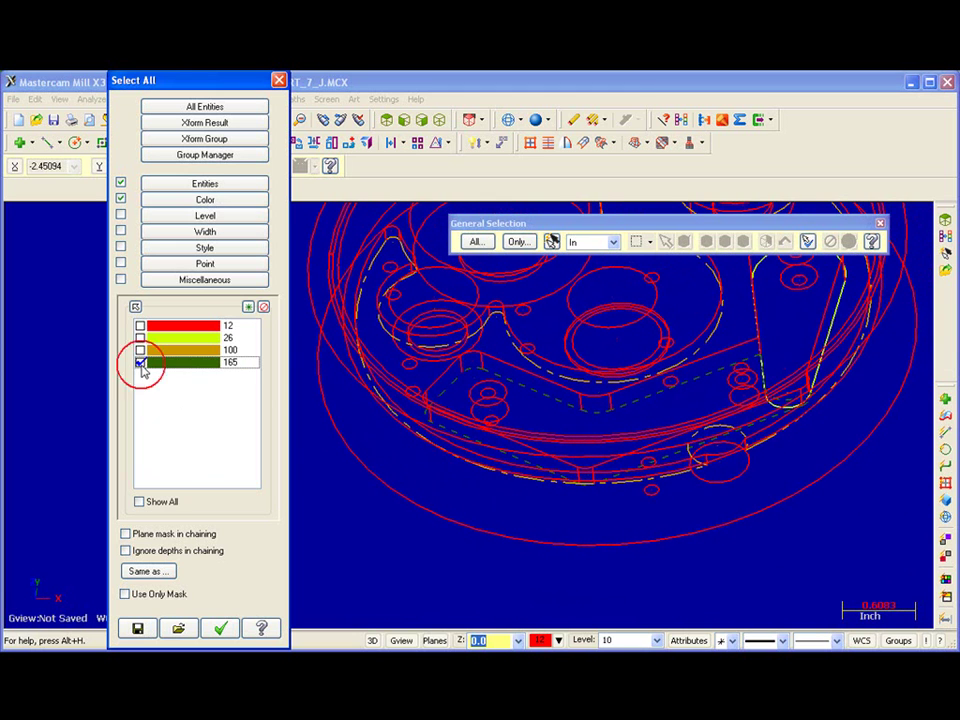
left_click(220, 628)
middle_click_drag(490, 450, 652, 378)
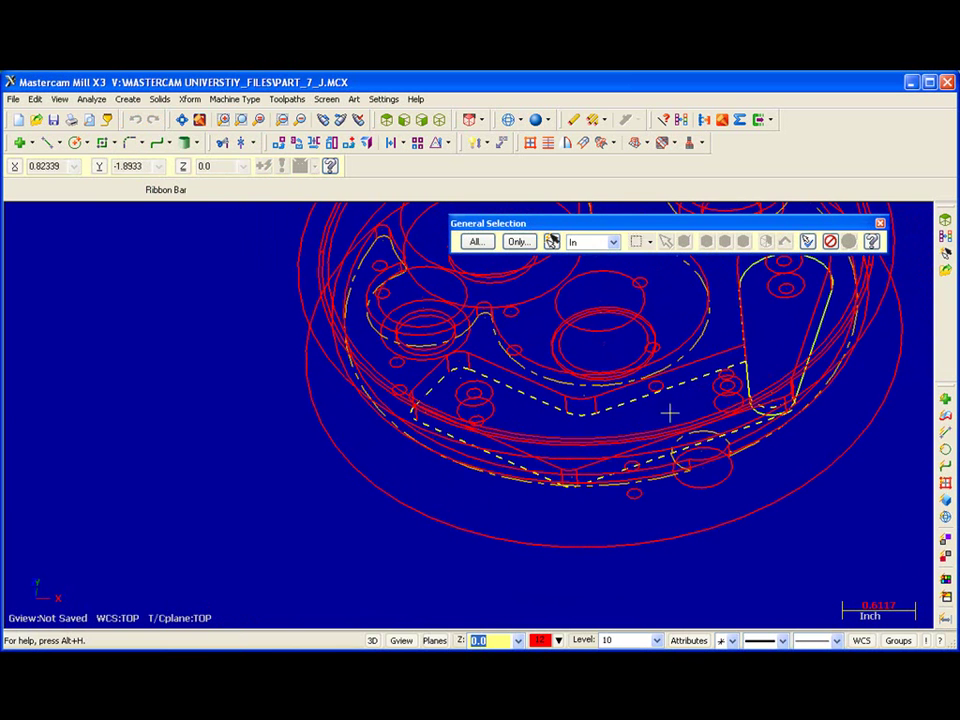
left_click(815, 242)
Review the Level, Width, Style, Point and Miscellaneous filters in Select All and close it without setting any.
left_click(477, 242)
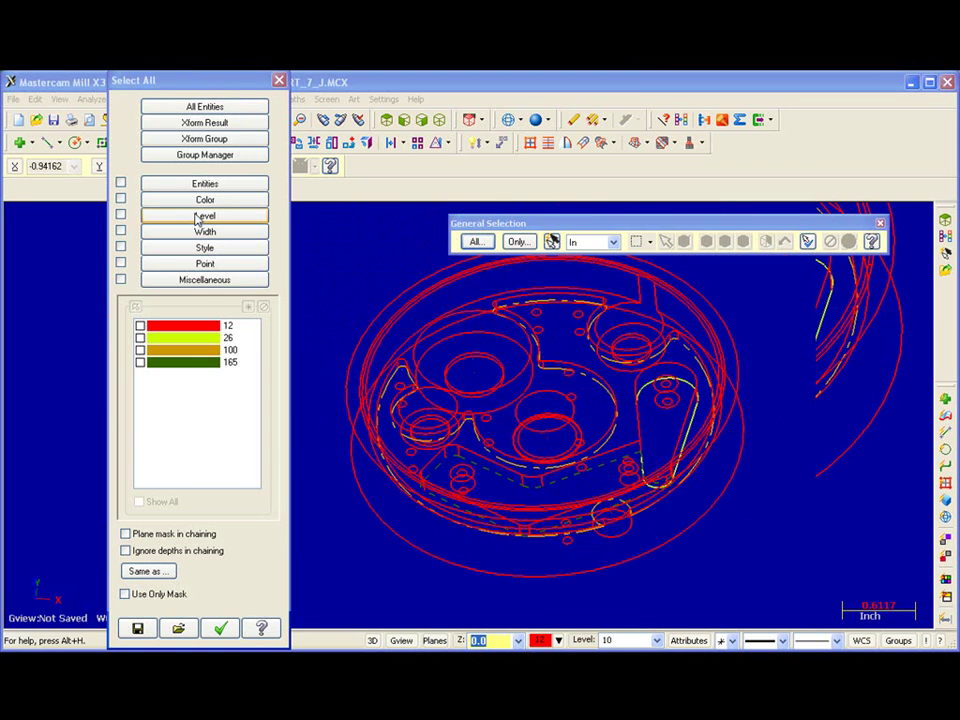
left_click(198, 217)
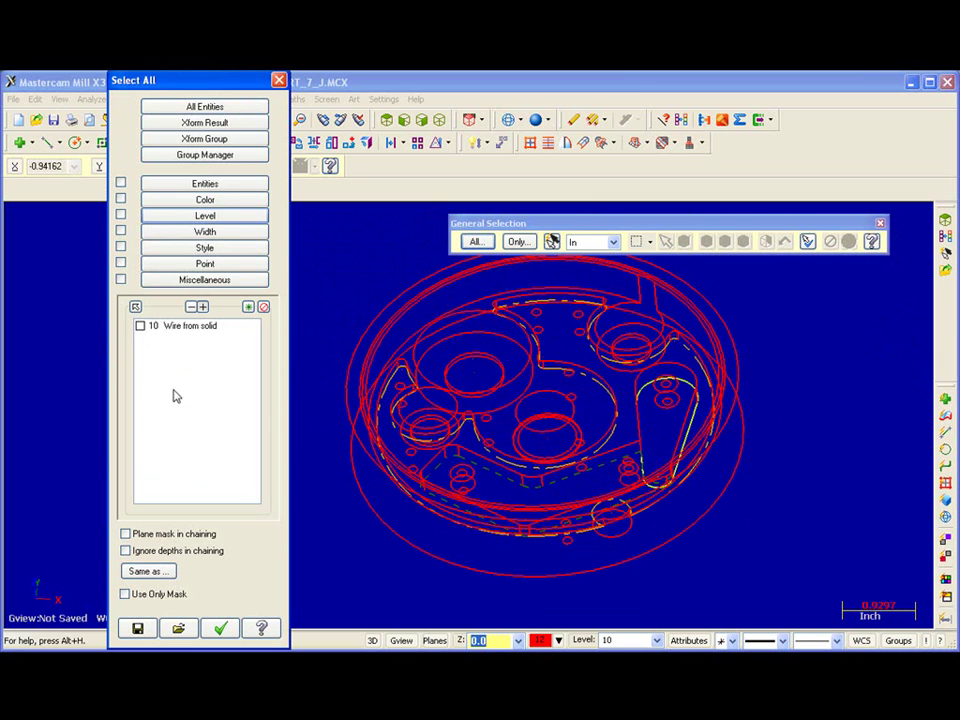
left_click(212, 232)
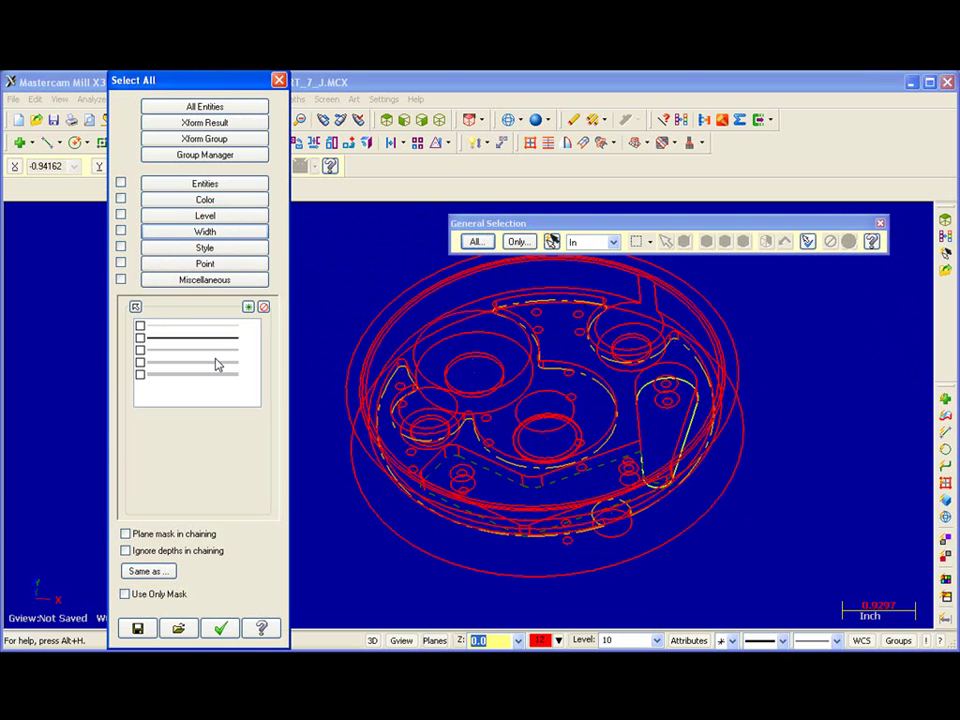
left_click(213, 249)
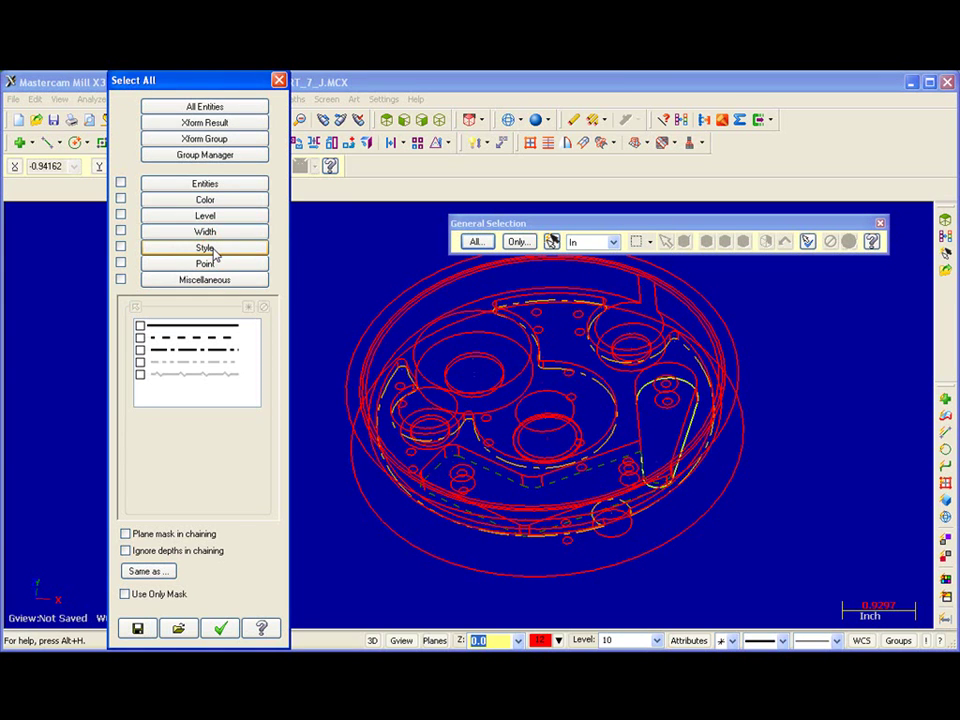
left_click(212, 263)
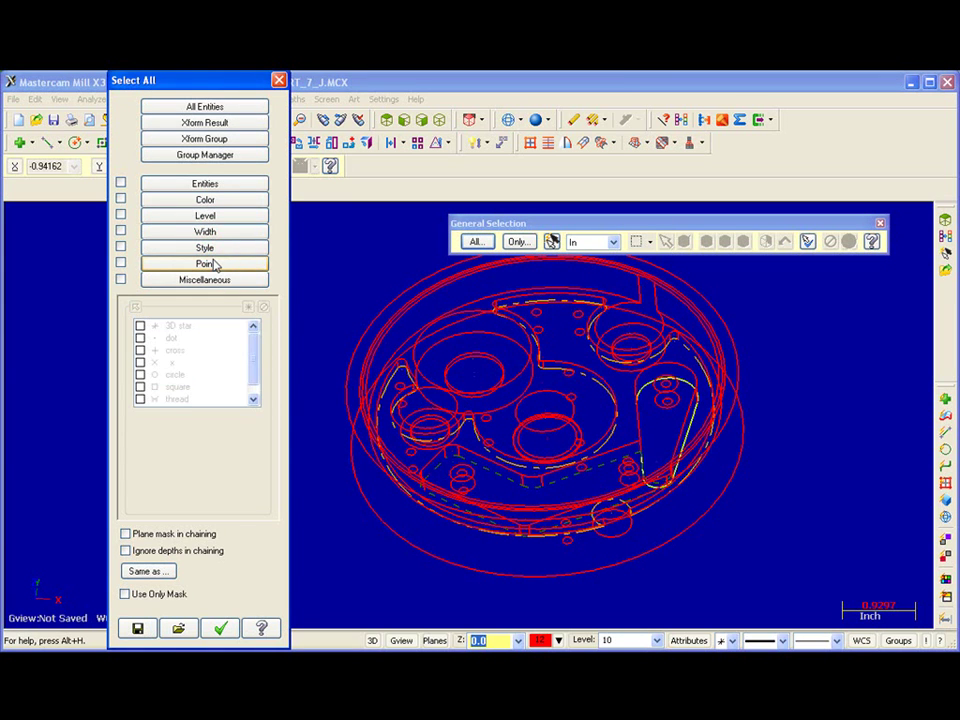
left_click(212, 279)
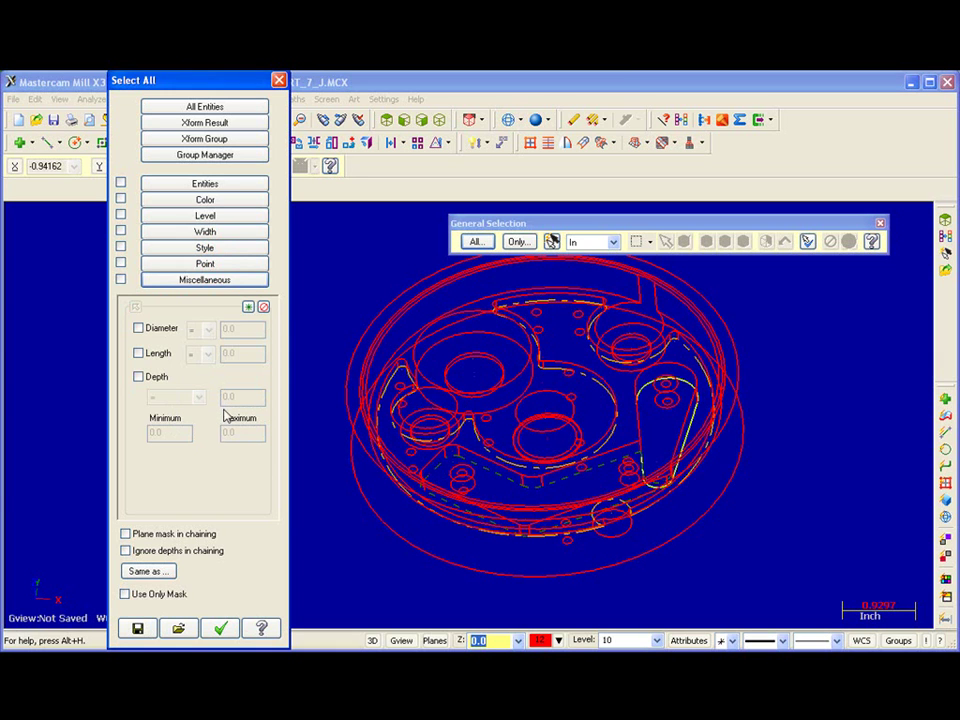
left_click(222, 628)
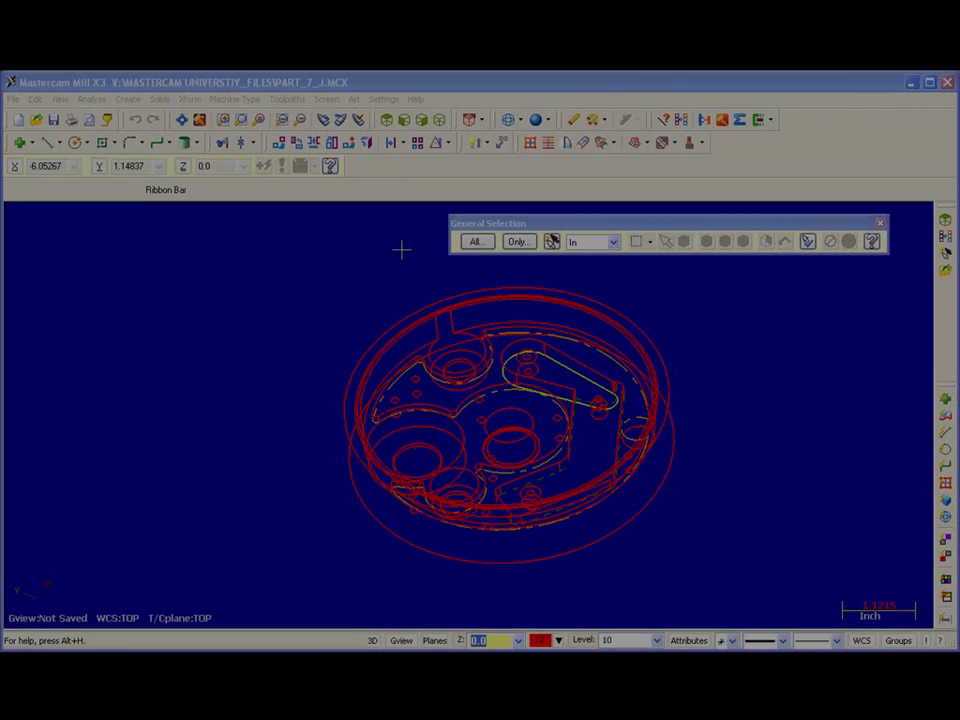
Set the Select Only mask to accept only Lines entities.
left_click(517, 241)
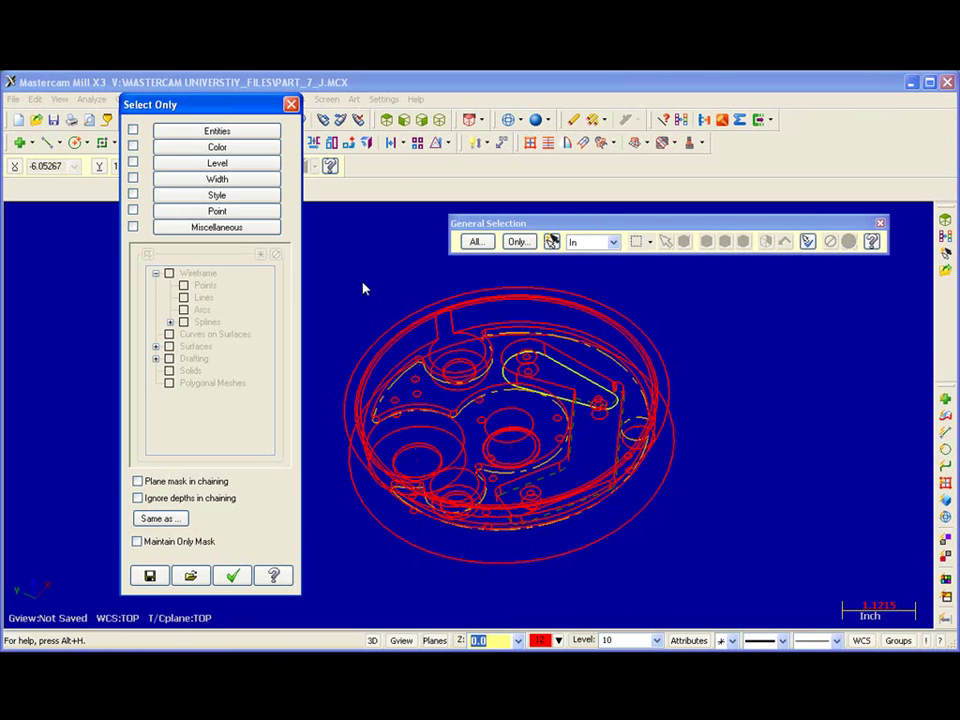
left_click(217, 131)
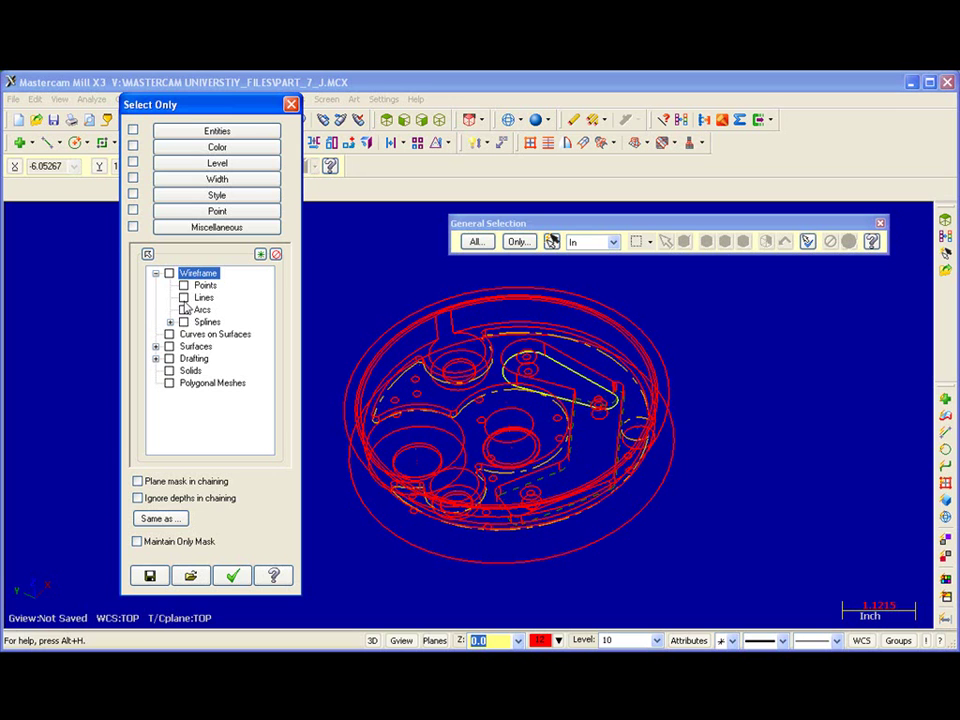
left_click(183, 298)
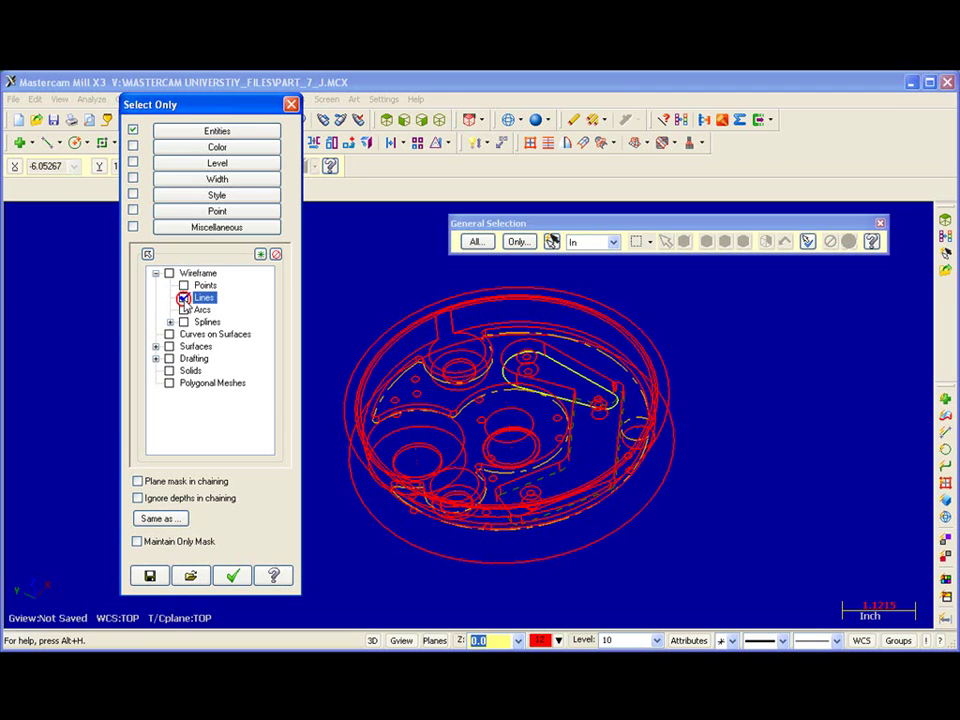
left_click(237, 577)
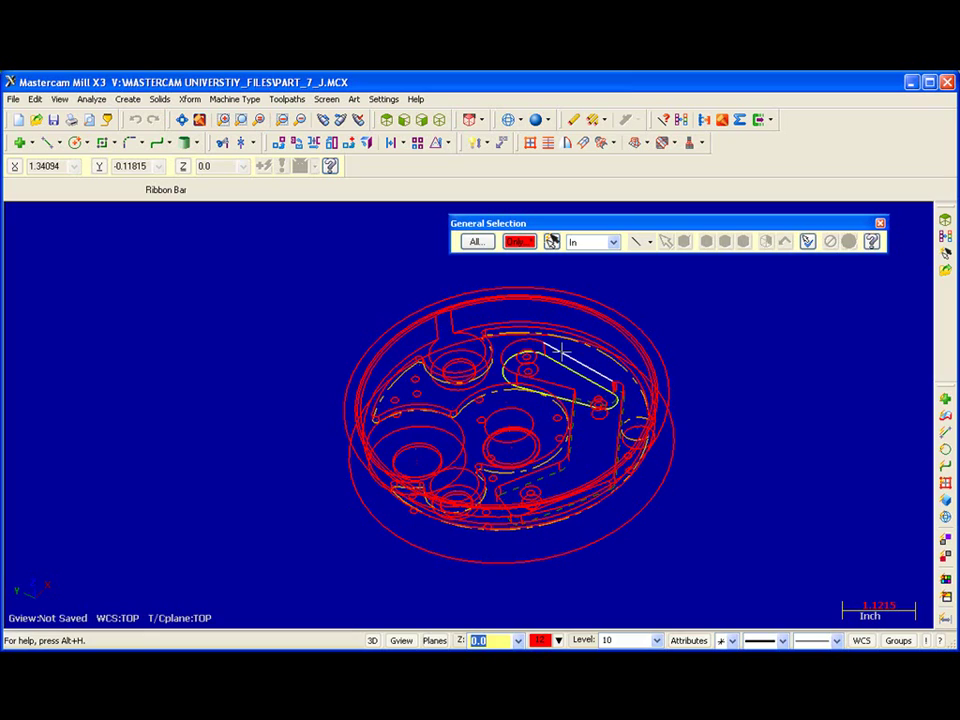
Window-select the whole part under the lines-only mask, and unselect everything.
scroll(672, 441, "up", 5)
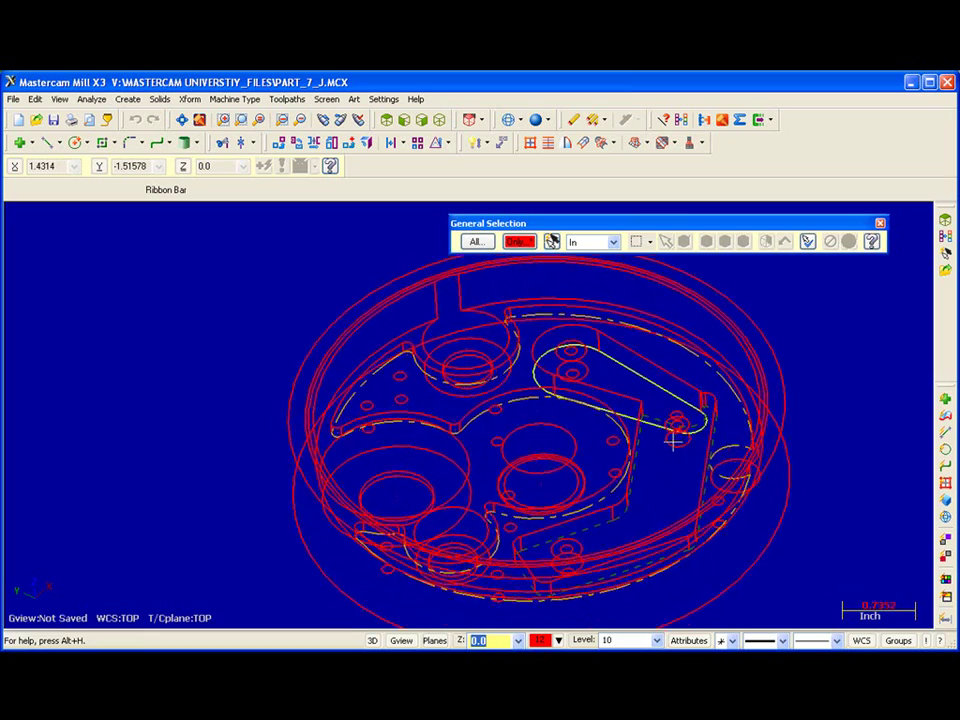
scroll(672, 441, "down", 5)
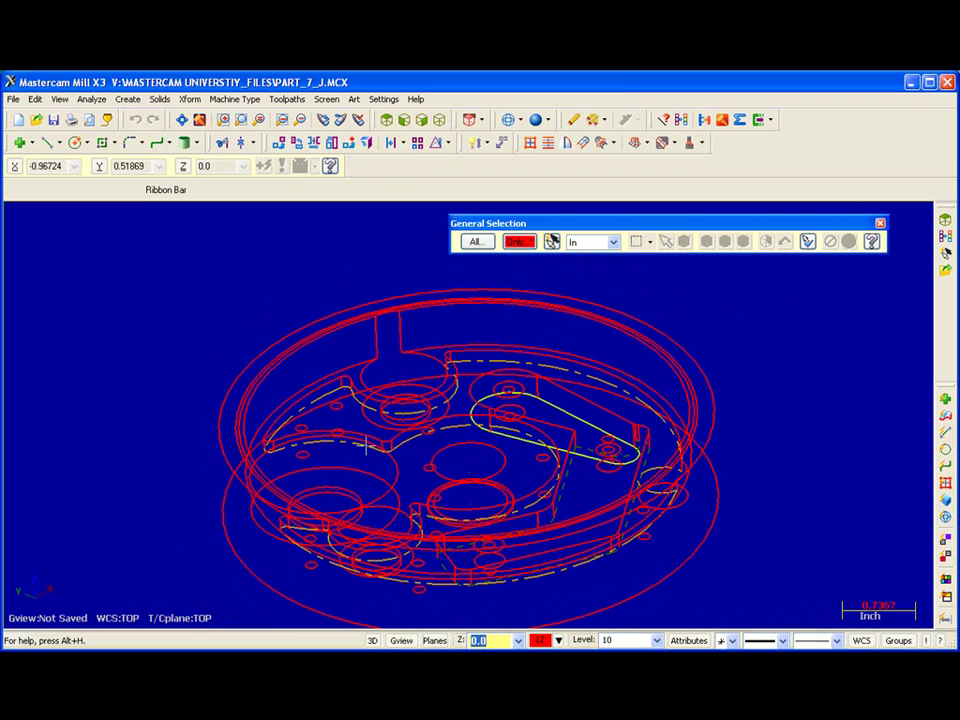
scroll(377, 446, "down", 7)
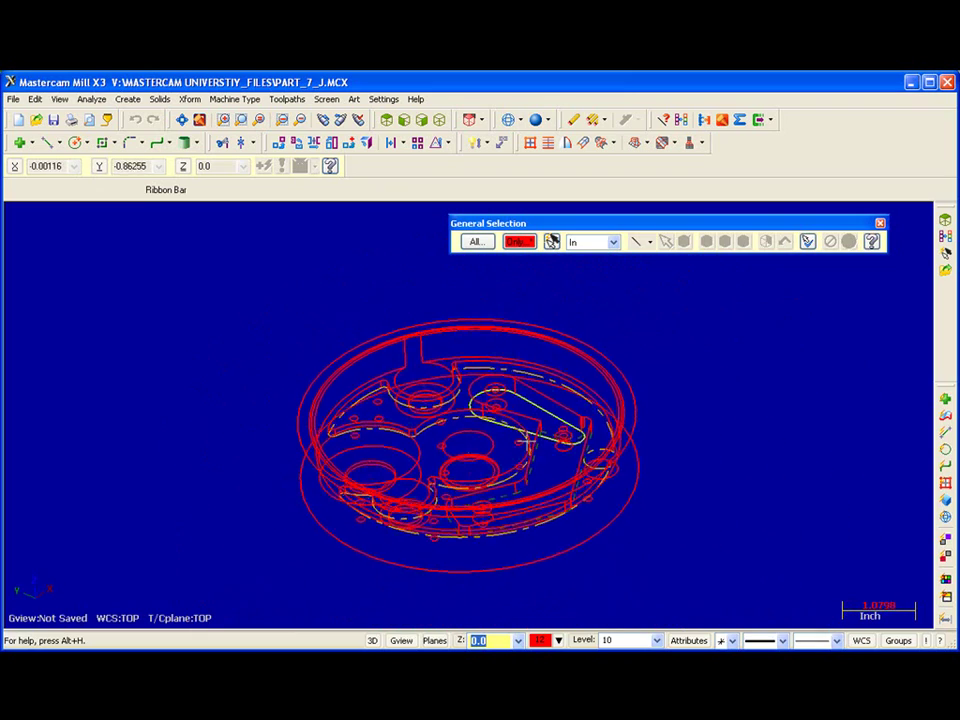
middle_click_drag(526, 443, 521, 388)
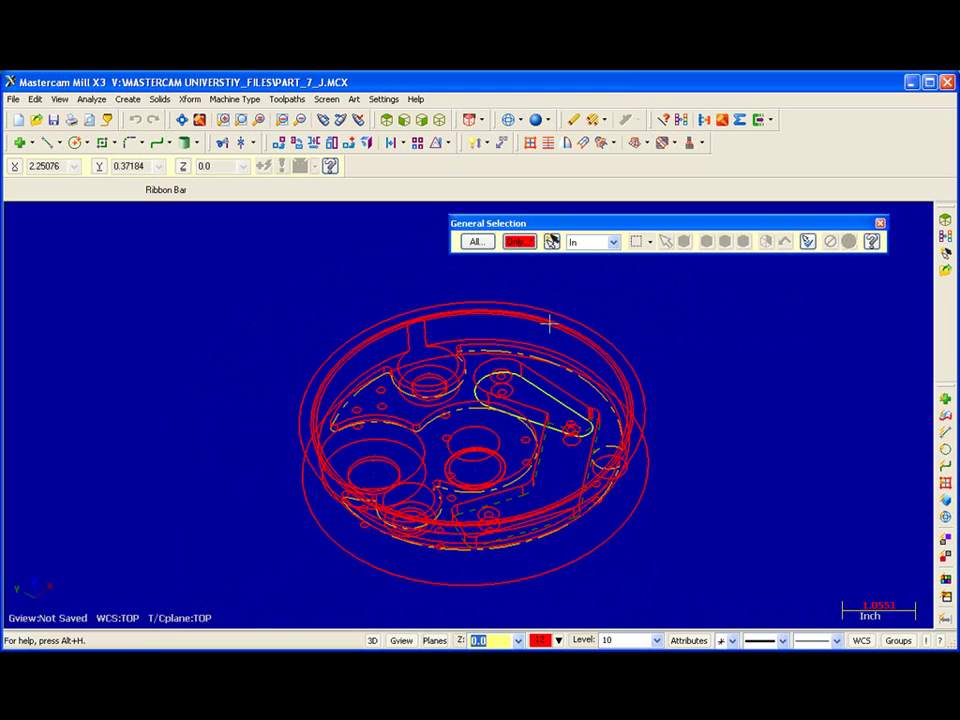
left_click(650, 243)
left_click(662, 275)
left_click_drag(259, 287, 697, 605)
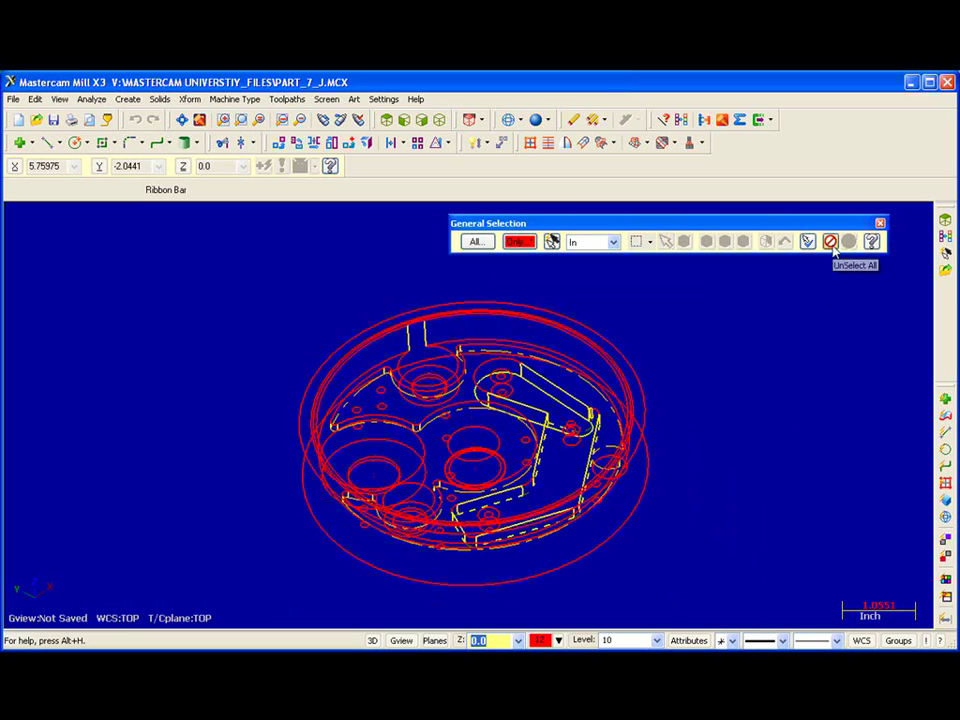
left_click(833, 242)
Remove the Lines entity filter from the Select Only mask.
left_click(519, 242)
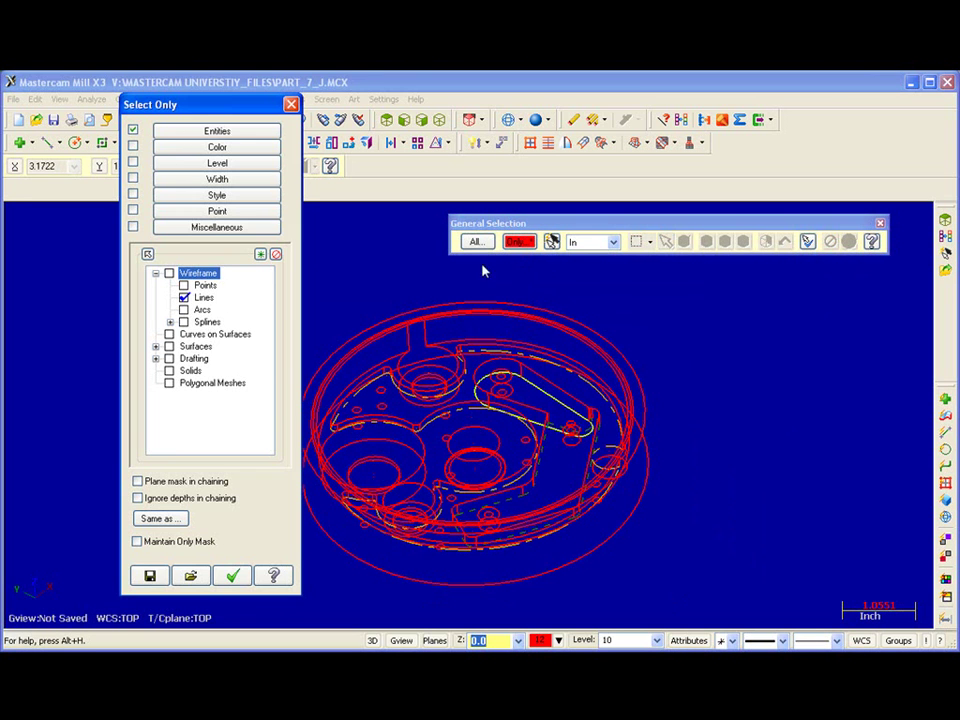
left_click(184, 298)
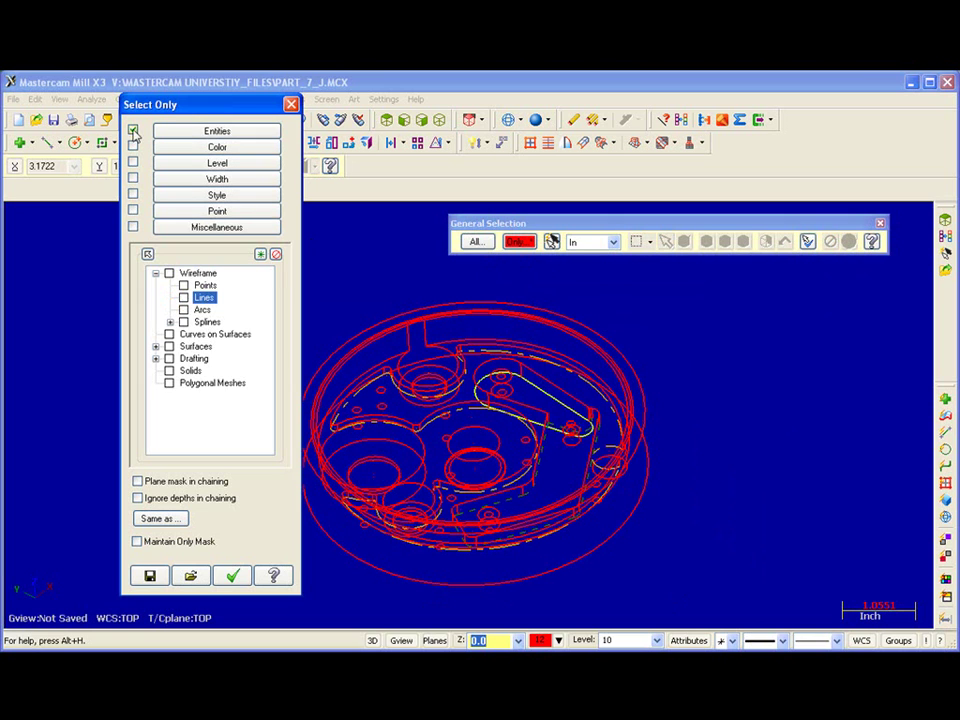
left_click(207, 133)
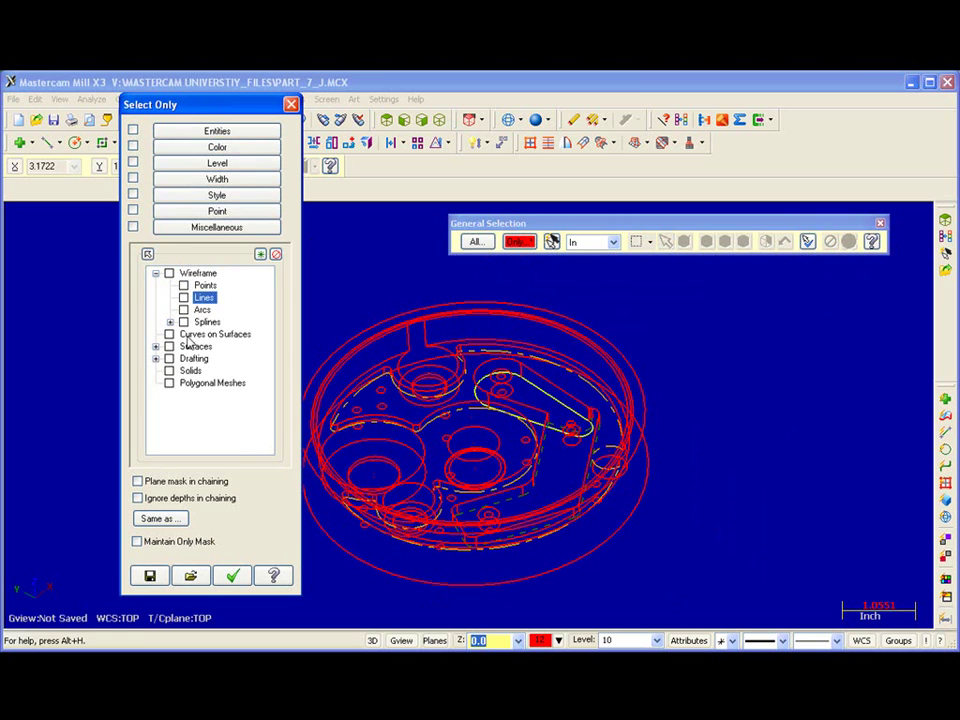
Review the Color, Level, Width, Style, Point and Miscellaneous filters of Select Only.
left_click(214, 147)
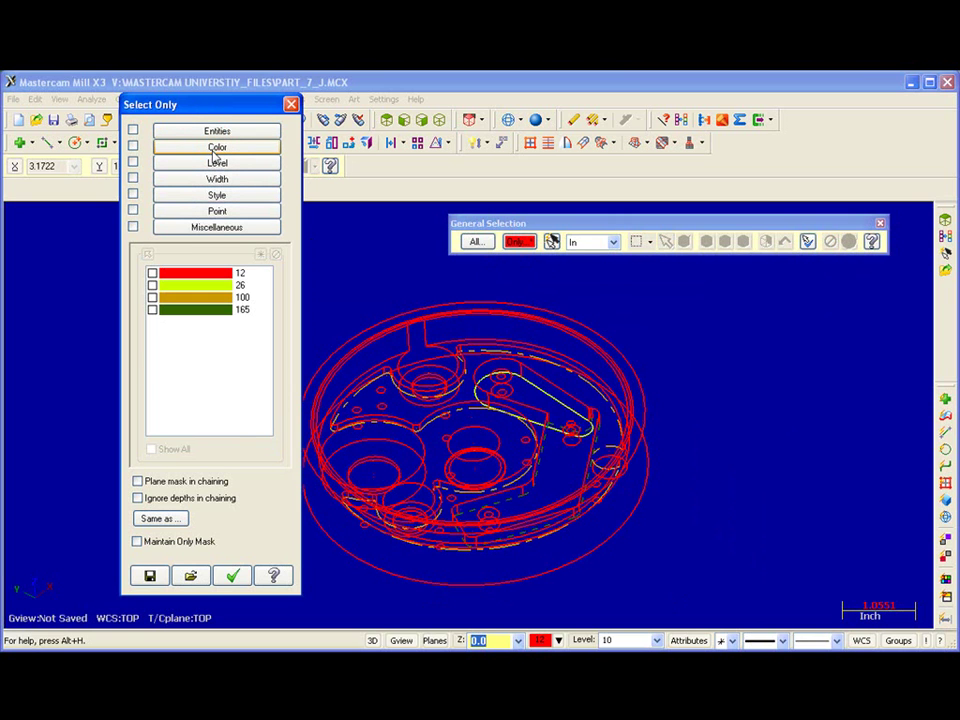
left_click(215, 163)
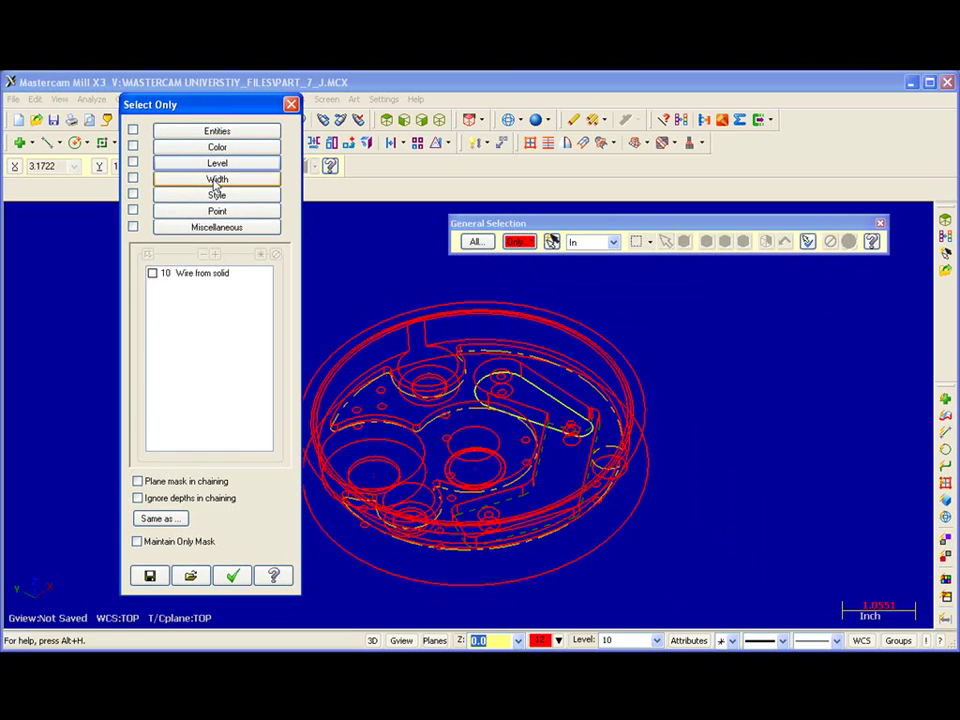
left_click(215, 180)
left_click(216, 195)
left_click(216, 212)
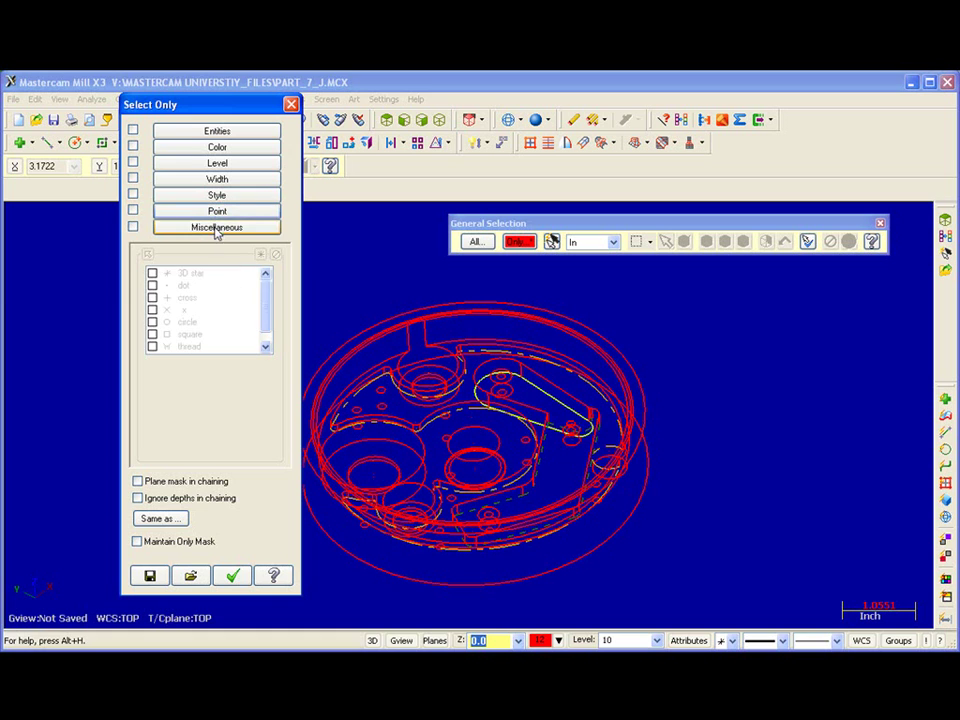
left_click(216, 228)
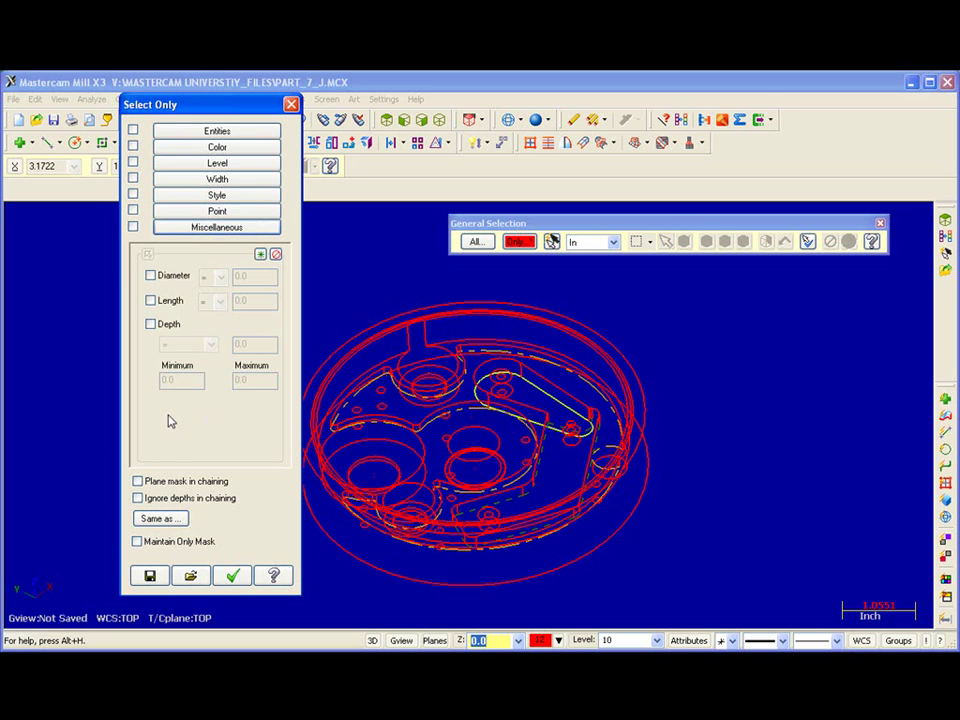
Use Same as to fill the Select Only mask from the long dash-dot arc just inside the part's rim.
left_click(161, 518)
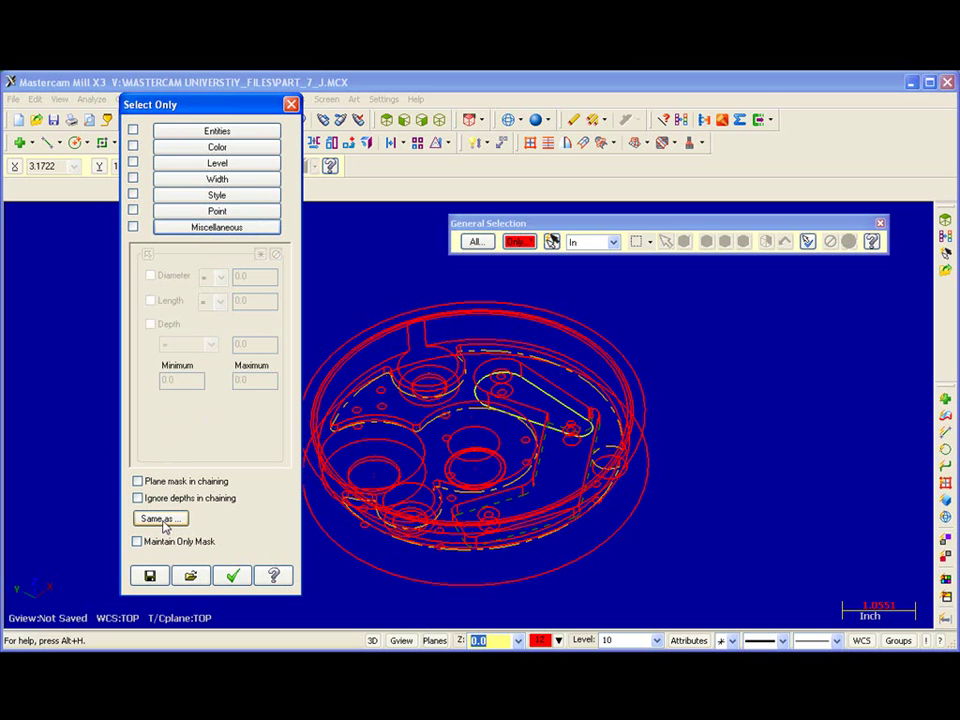
scroll(302, 501, "up", 4)
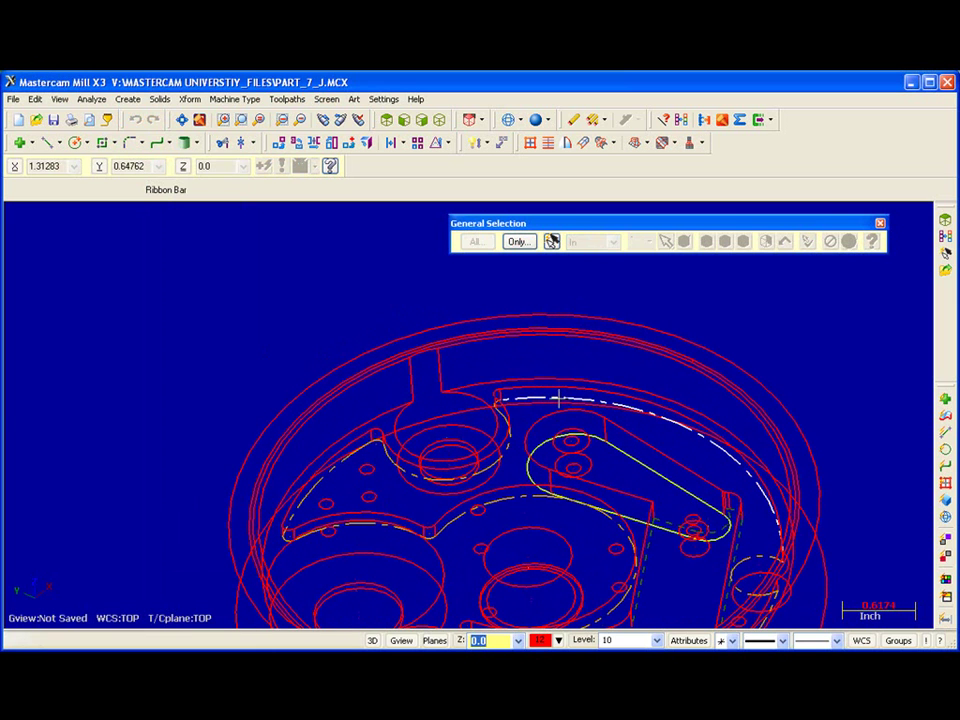
left_click(557, 398)
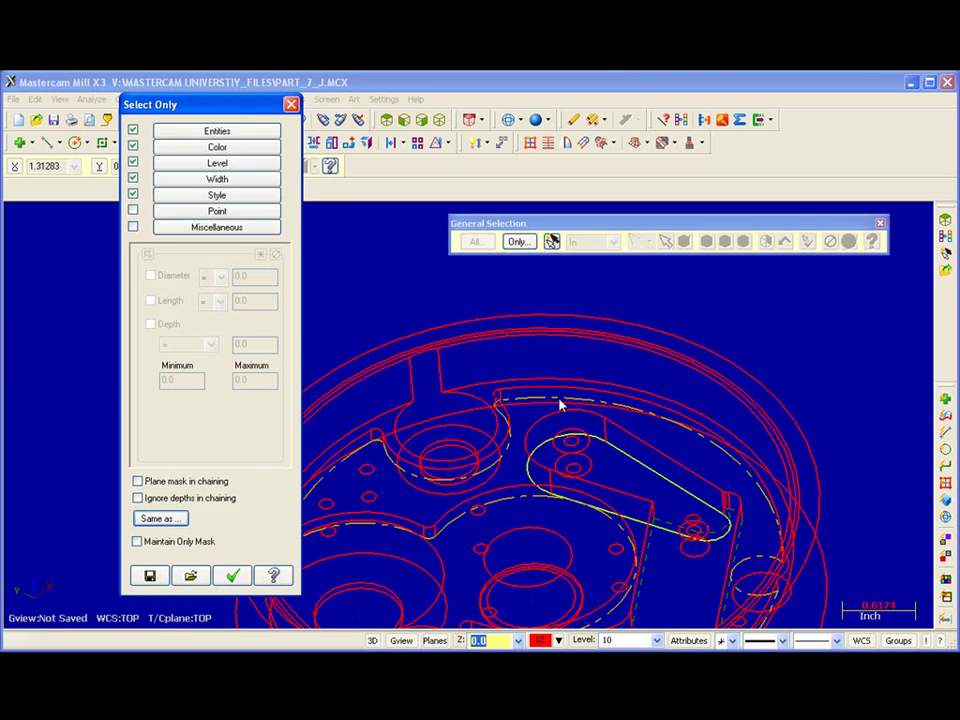
Review the Color, Width, Style and Entities filters that Same as captured in the Select Only mask.
left_click(188, 153)
left_click(160, 300)
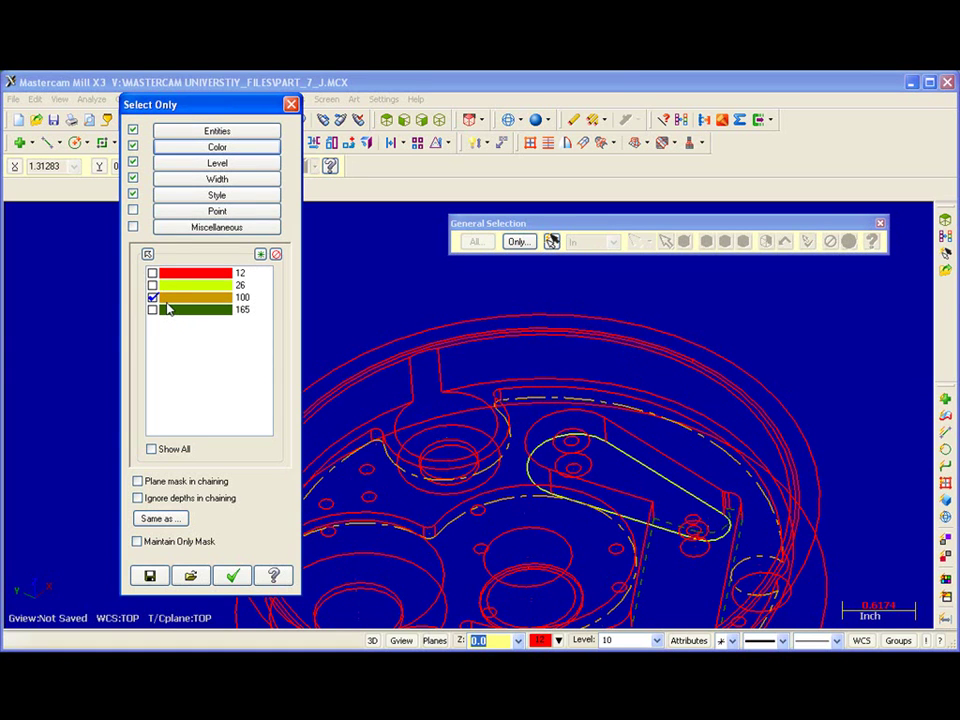
left_click(189, 176)
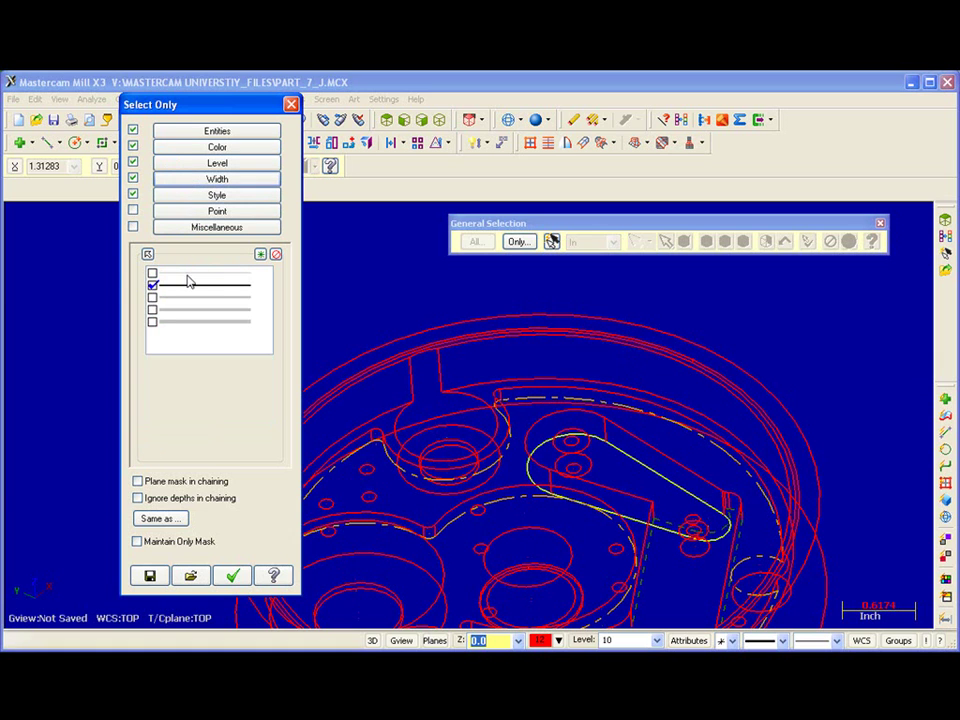
left_click(197, 194)
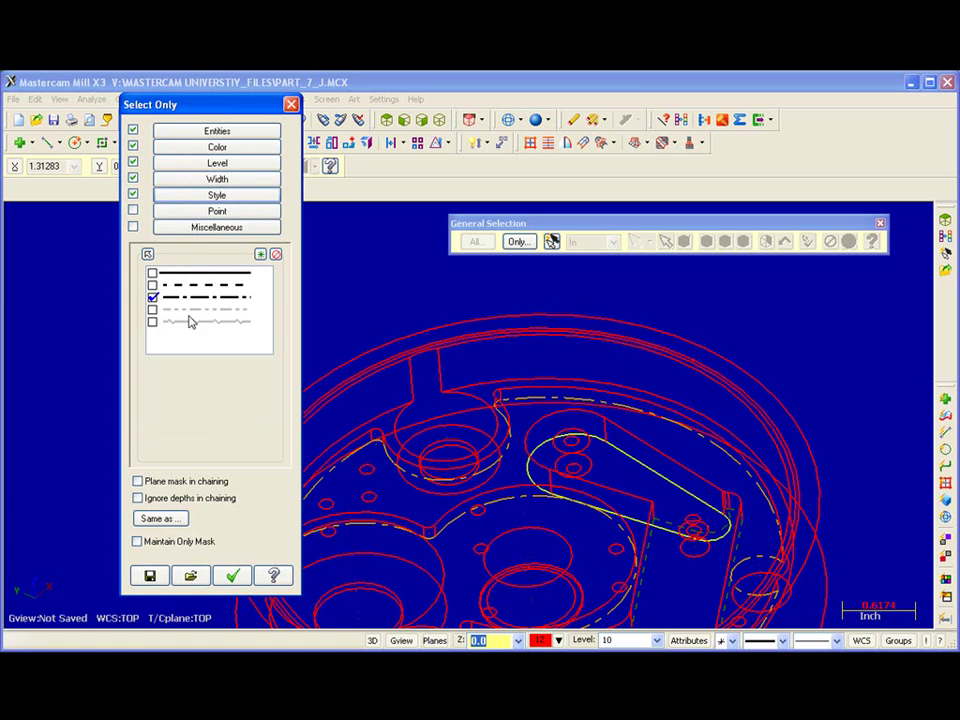
left_click(209, 133)
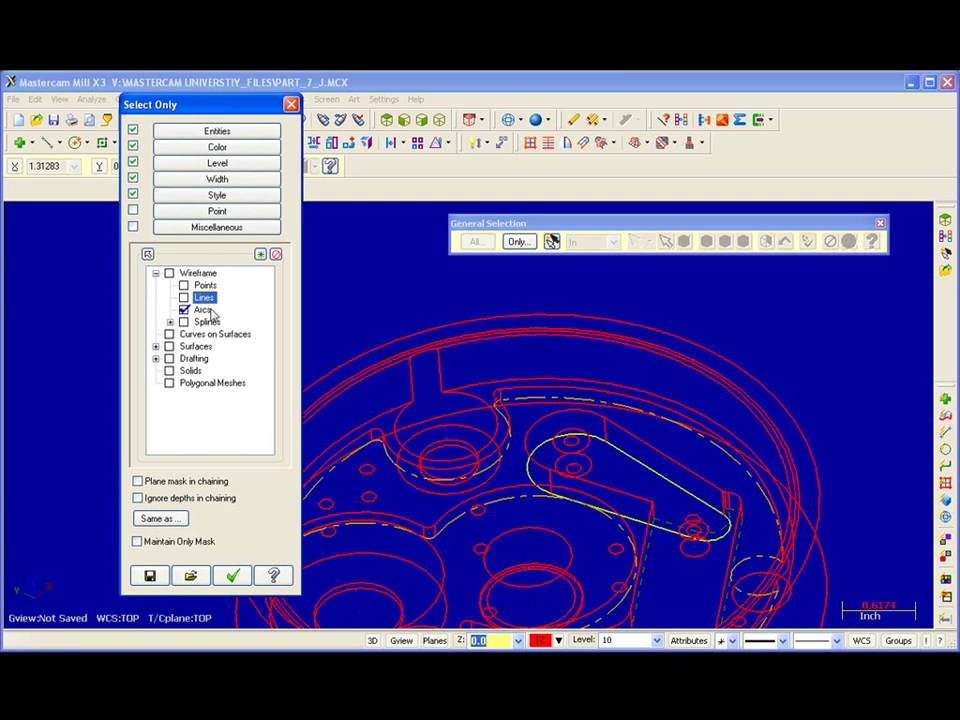
Apply the Select Only mask and window-select the whole part to pick the matching dash-dot arcs.
left_click(232, 575)
scroll(204, 405, "down", 6)
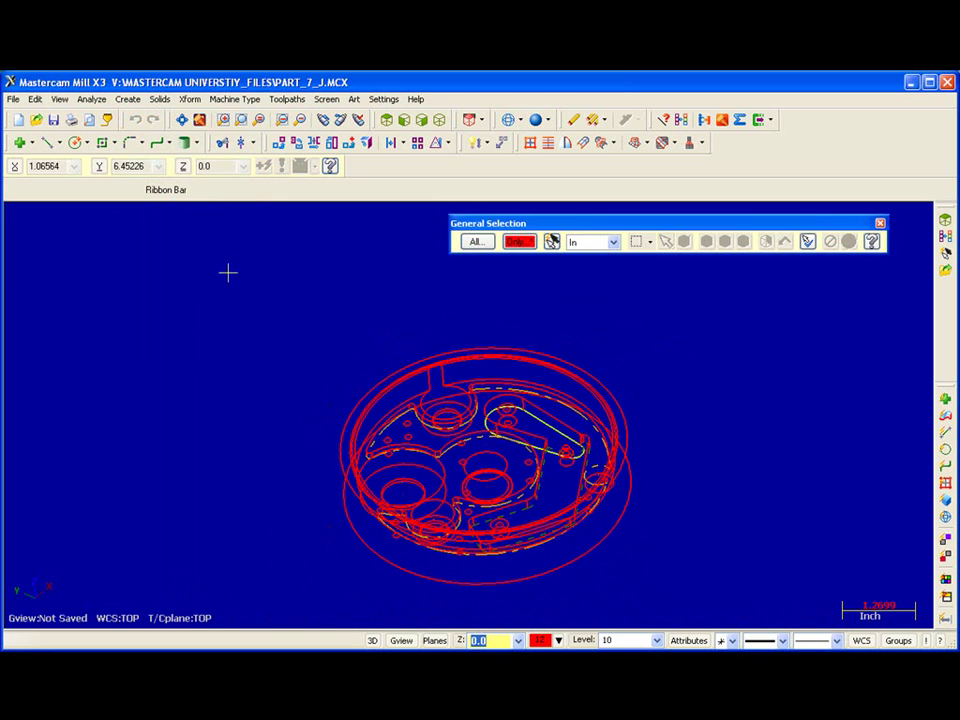
left_click_drag(228, 271, 688, 610)
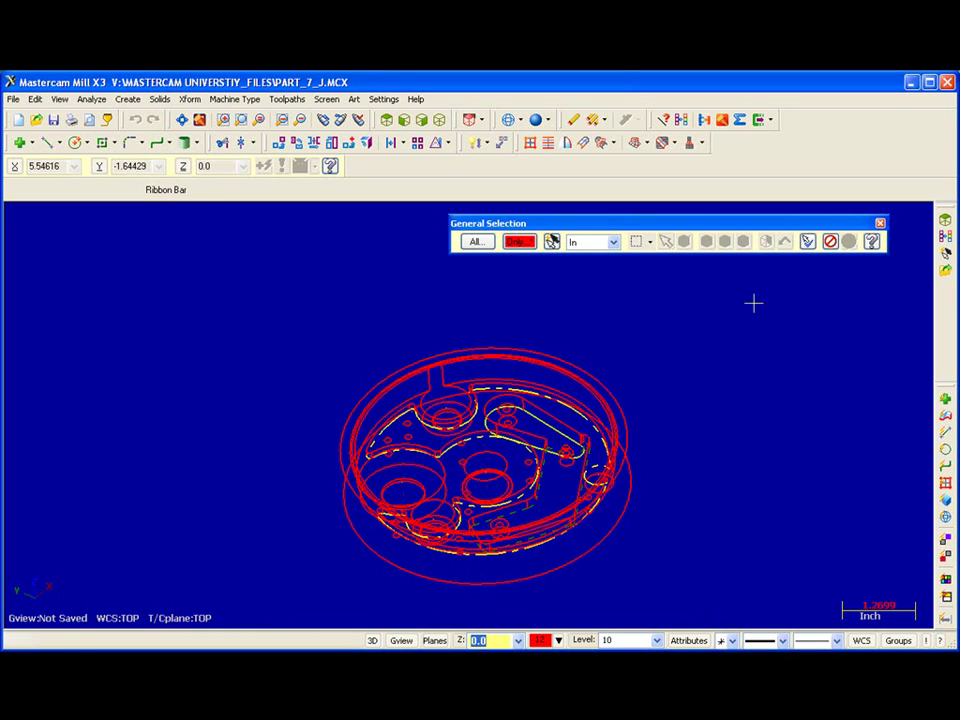
Clear the Select Only mask by disabling the Entities, Color, Level, Width and Style filters and removing Arcs.
left_click(519, 241)
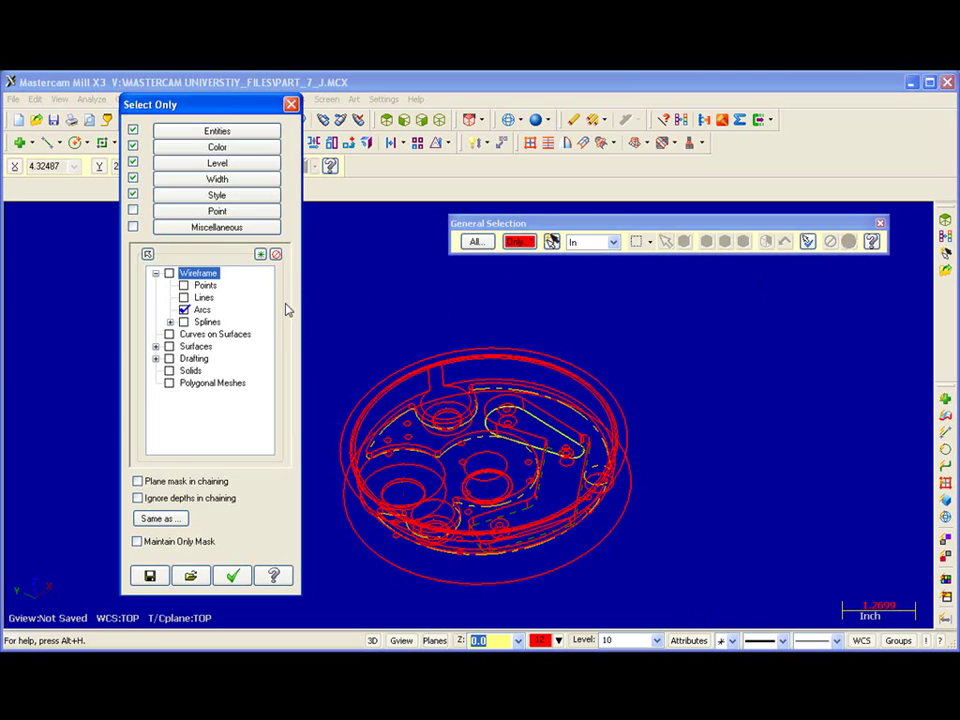
left_click(133, 130)
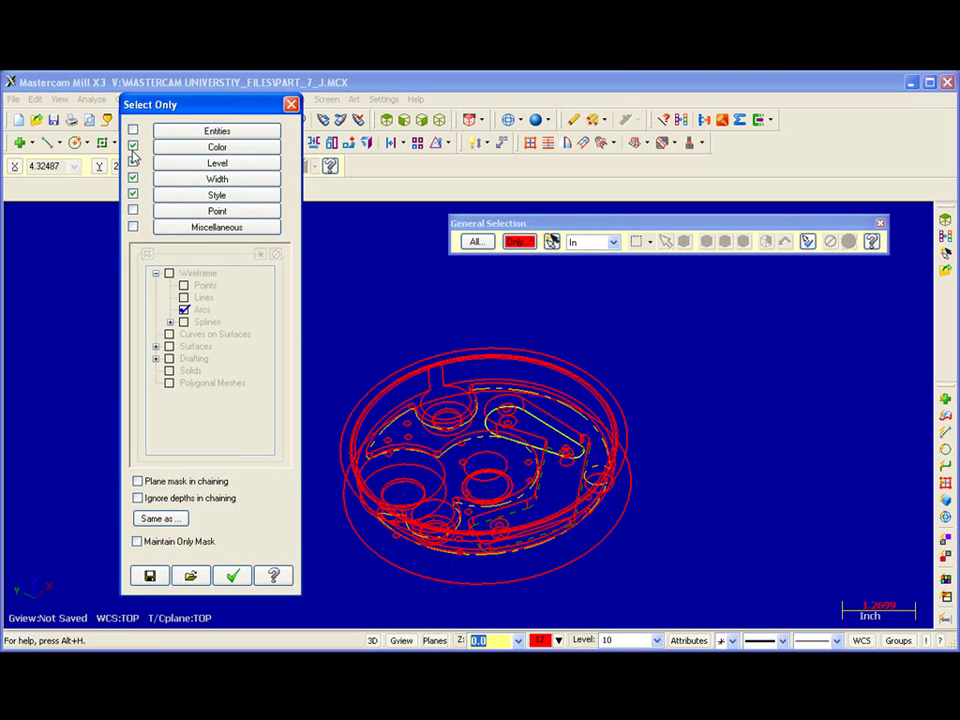
left_click(134, 145)
left_click(134, 162)
left_click(133, 179)
left_click(132, 195)
left_click(165, 295)
left_click(183, 310)
left_click(133, 130)
left_click(232, 576)
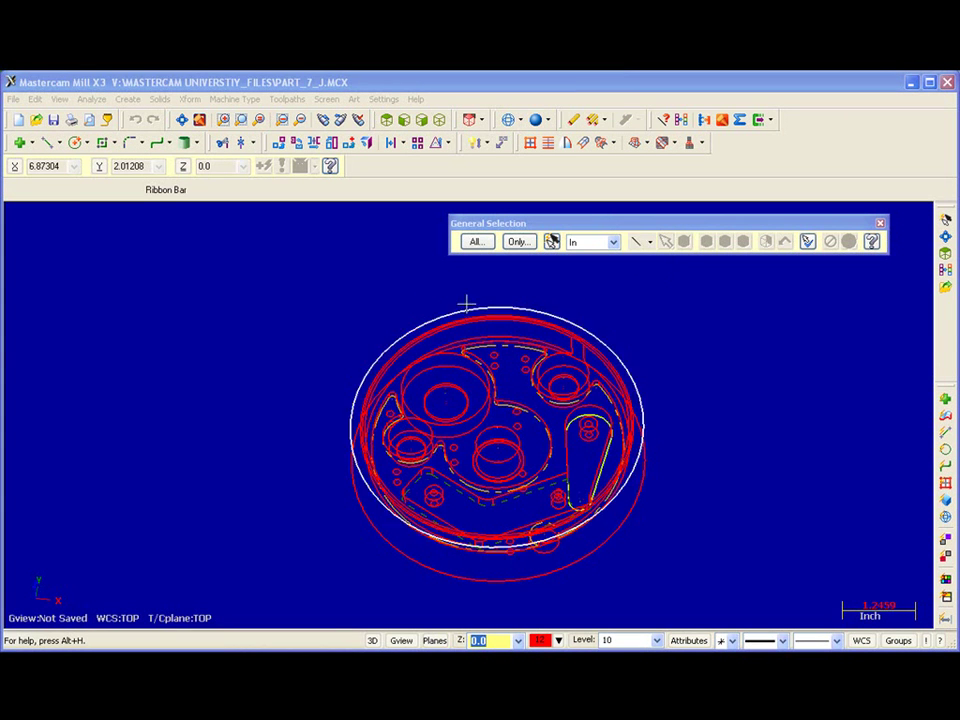
Window-select the entities in the upper half of the part without a mask, and unselect everything.
left_click_drag(321, 277, 703, 459)
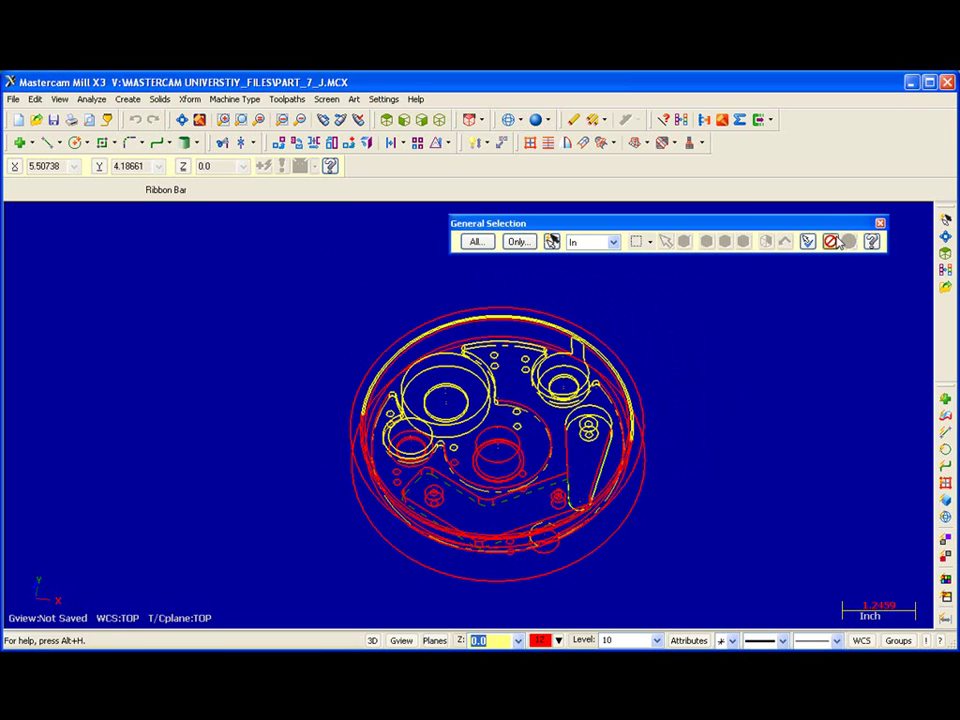
left_click(832, 241)
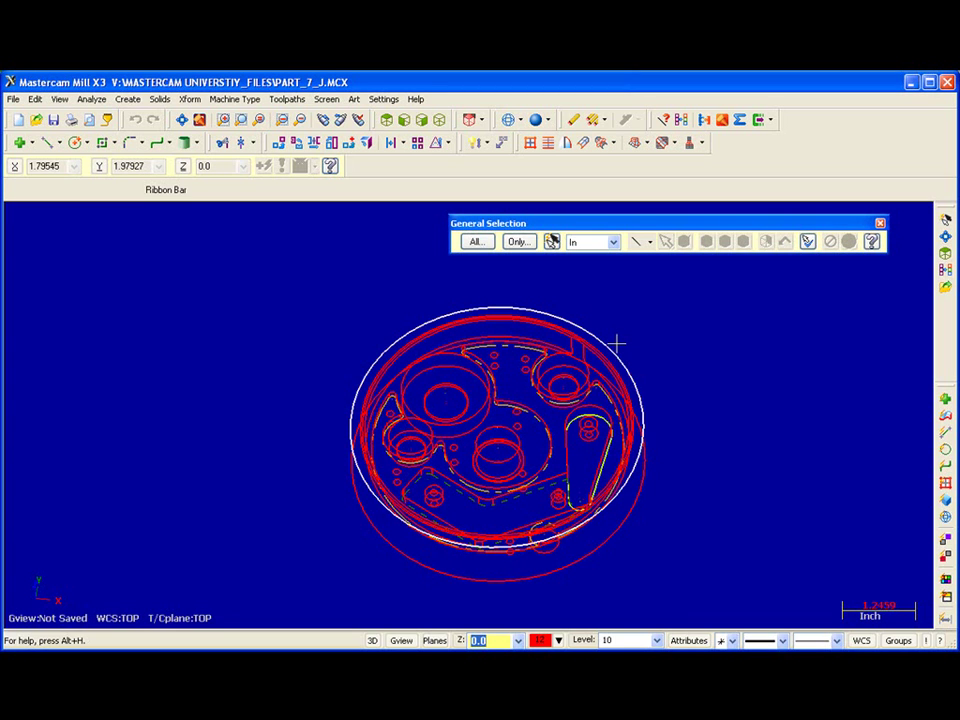
Select the part's upper outer circle and invert the selection, clearing everything at the end.
left_click(616, 344)
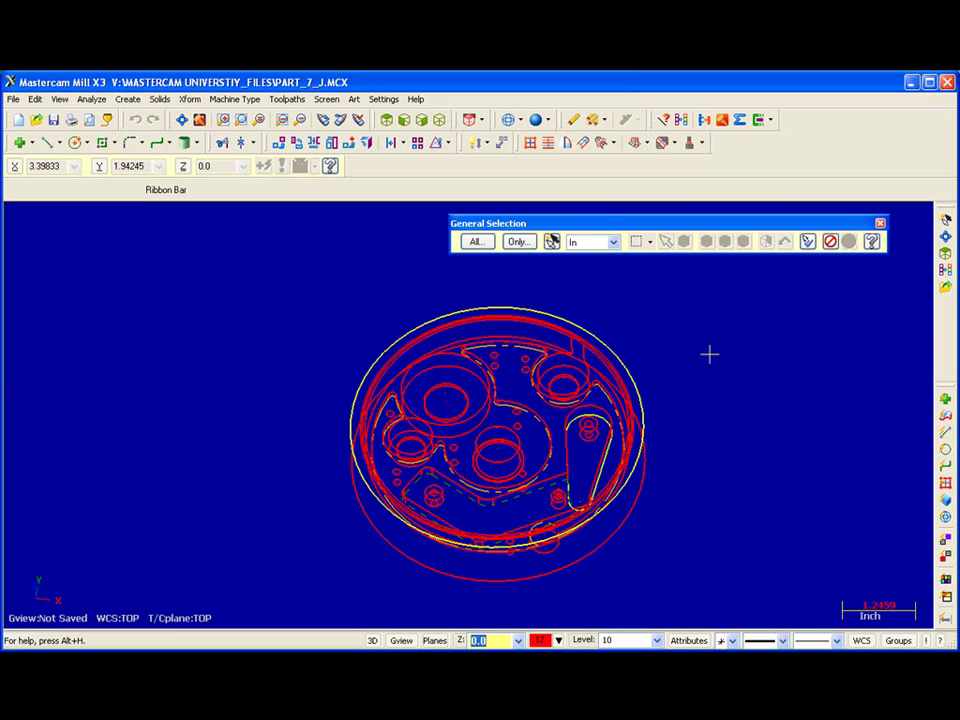
left_click(551, 242)
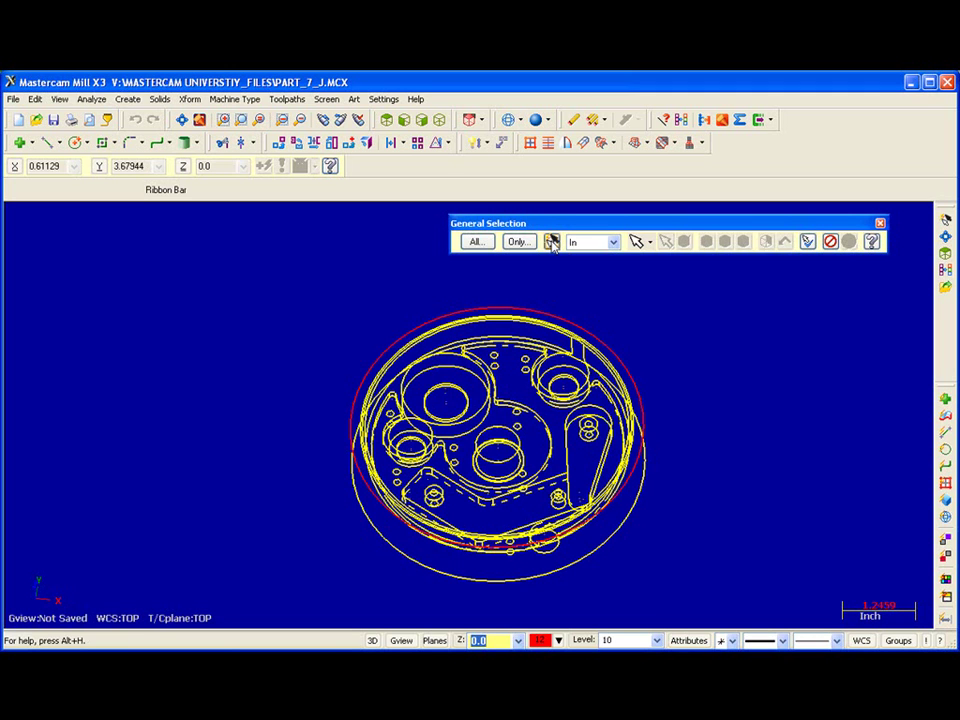
left_click(552, 242)
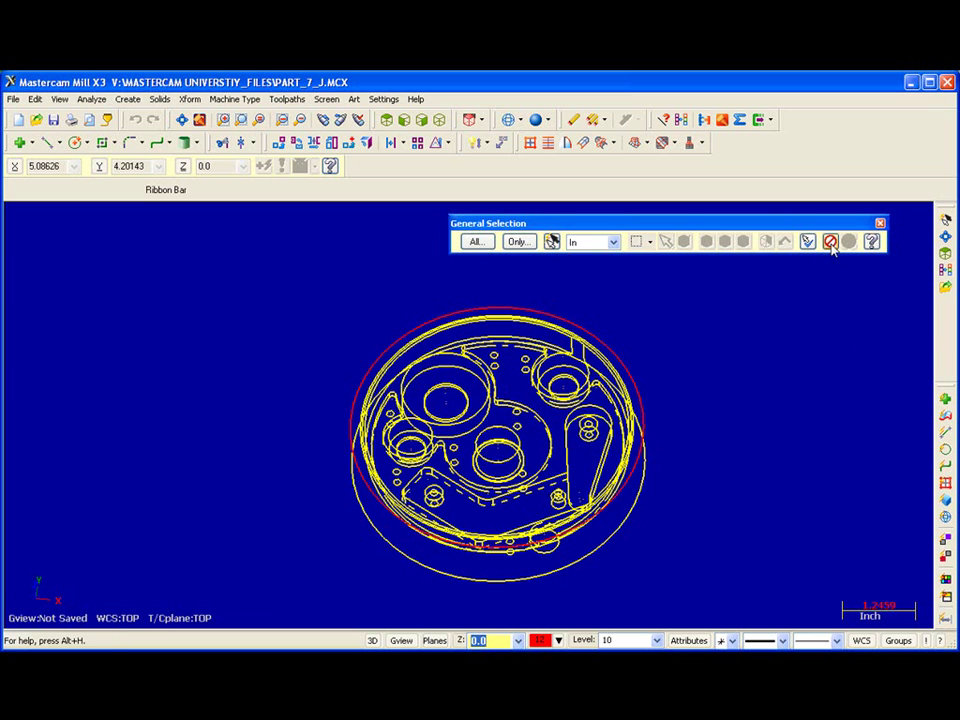
left_click(832, 243)
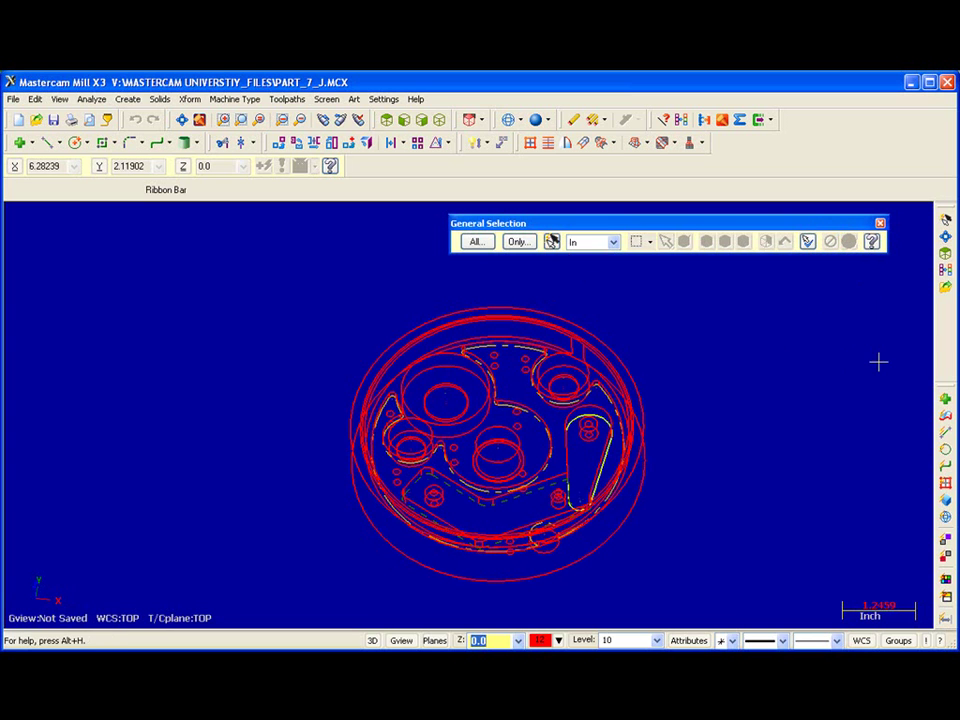
Review the window selection options In, Out, In+, Out+ and Intersect, keeping In.
left_click(614, 243)
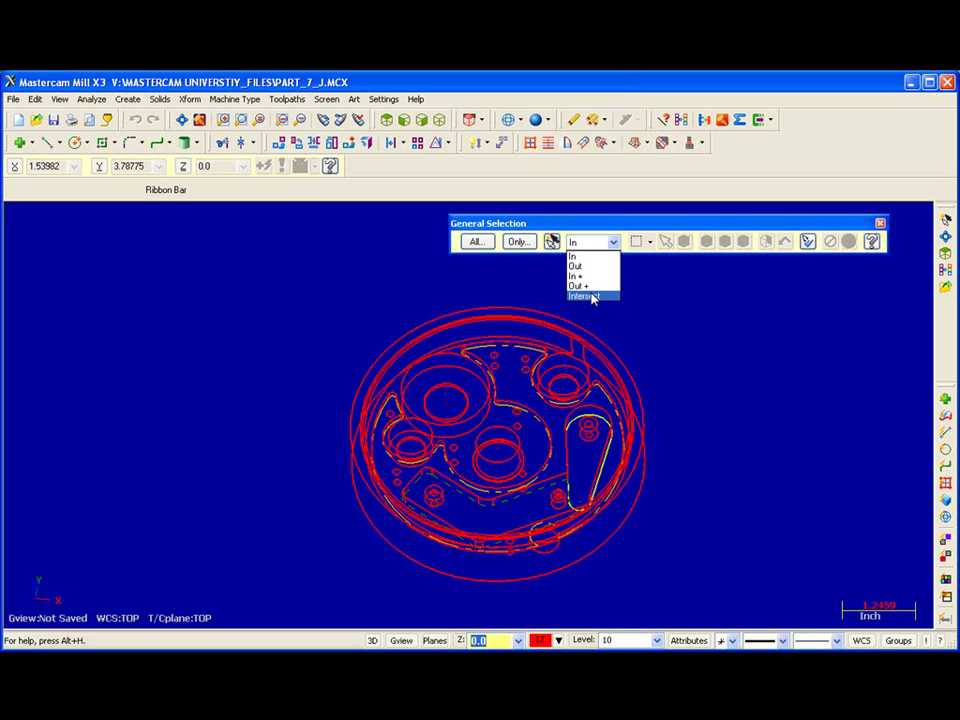
left_click(649, 279)
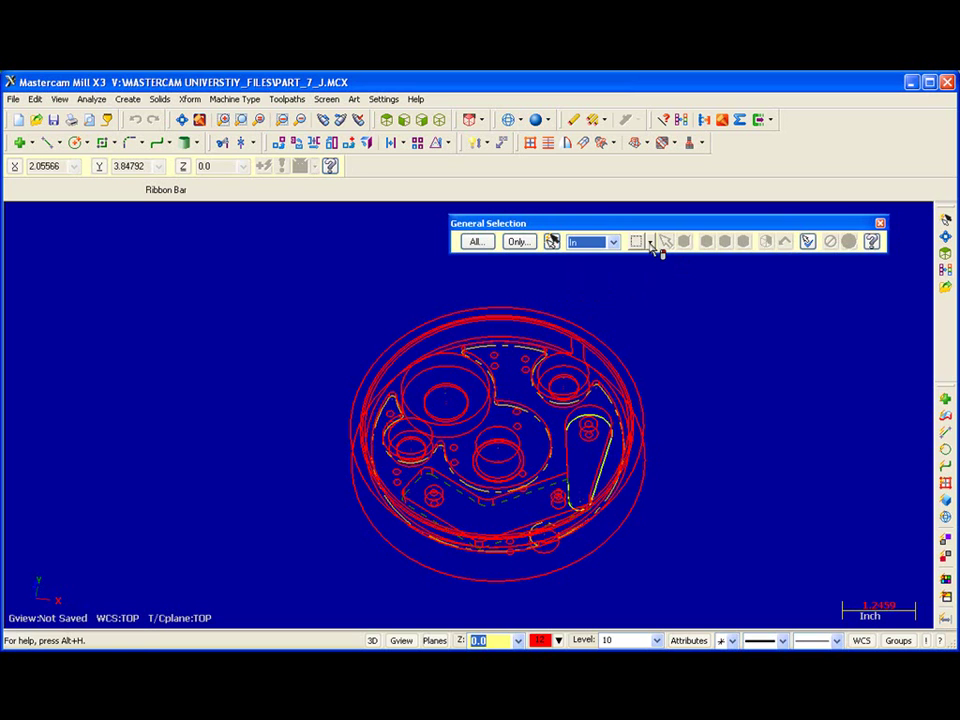
Use Chain selection once to pick the arc just inside the outer rim circle, and unselect everything.
left_click(650, 244)
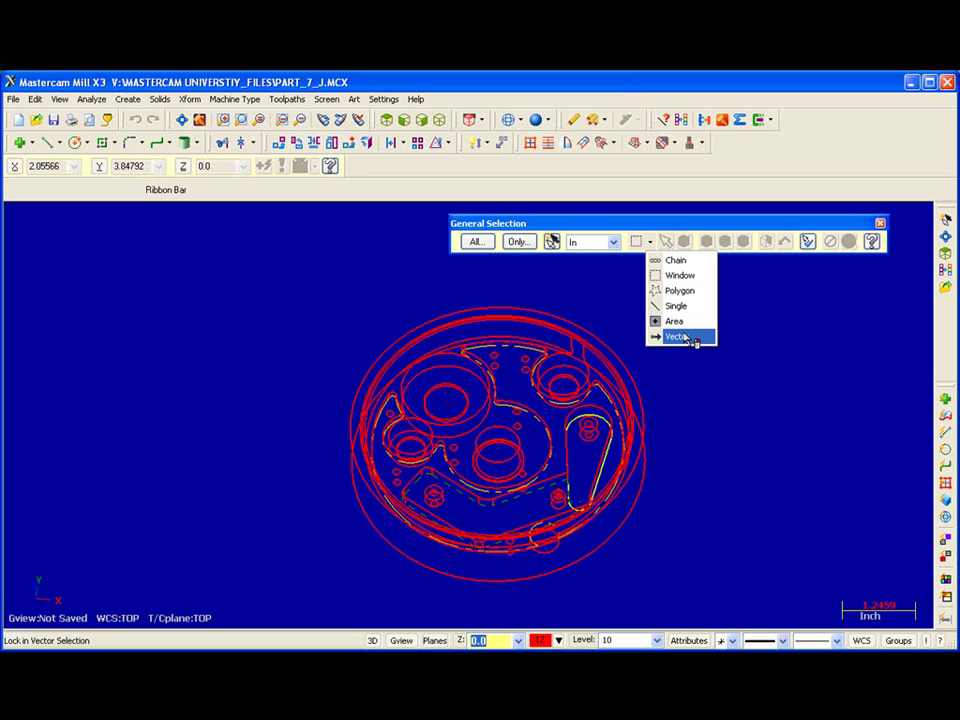
left_click(680, 261)
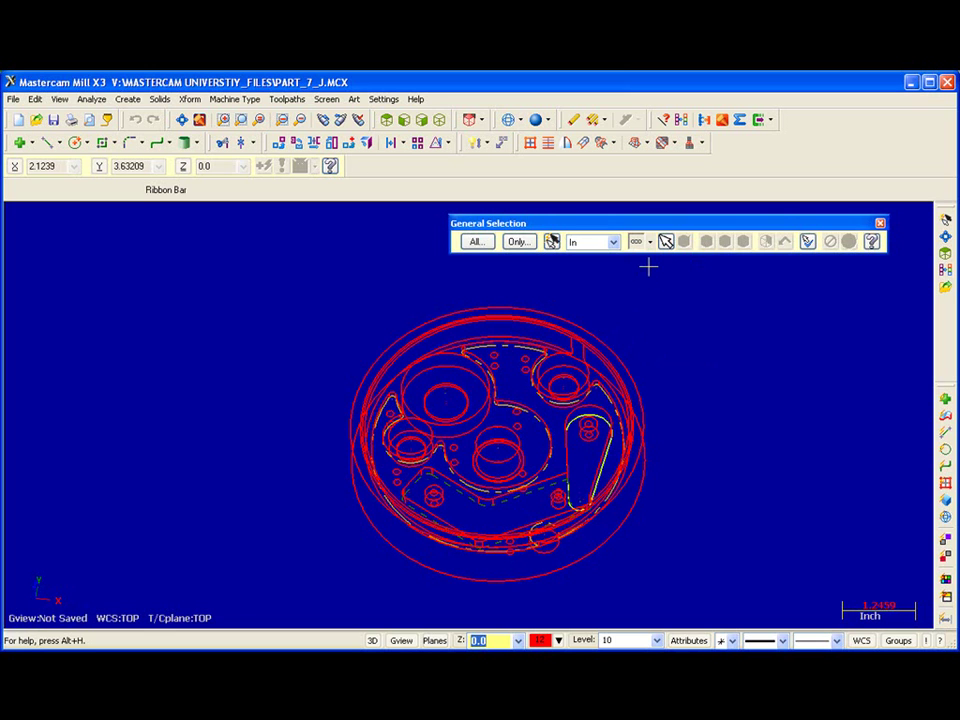
left_click(606, 371)
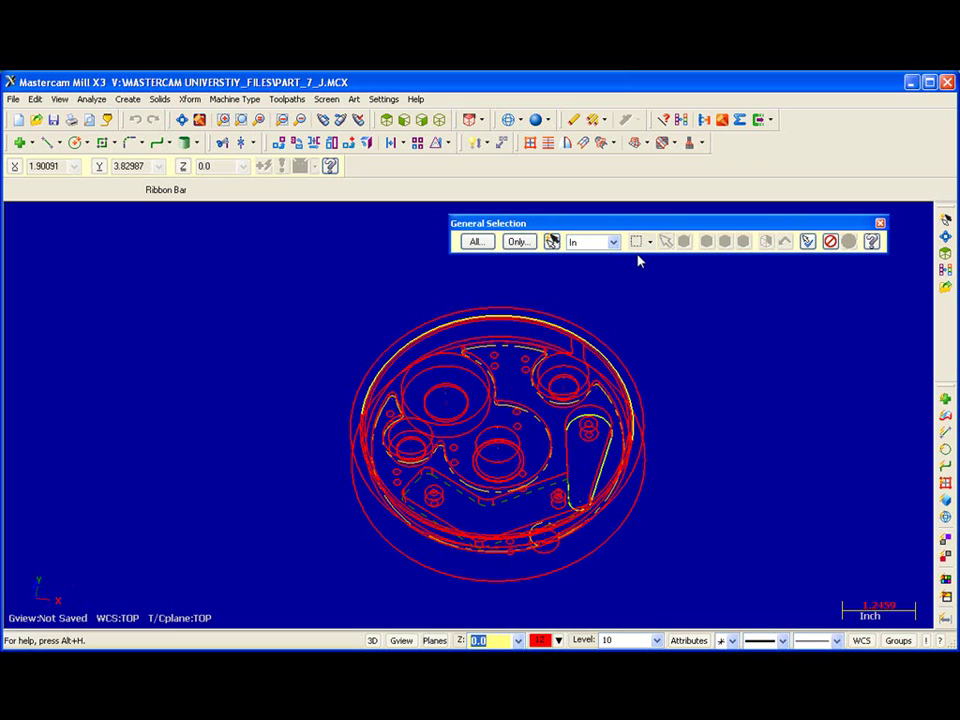
left_click(830, 242)
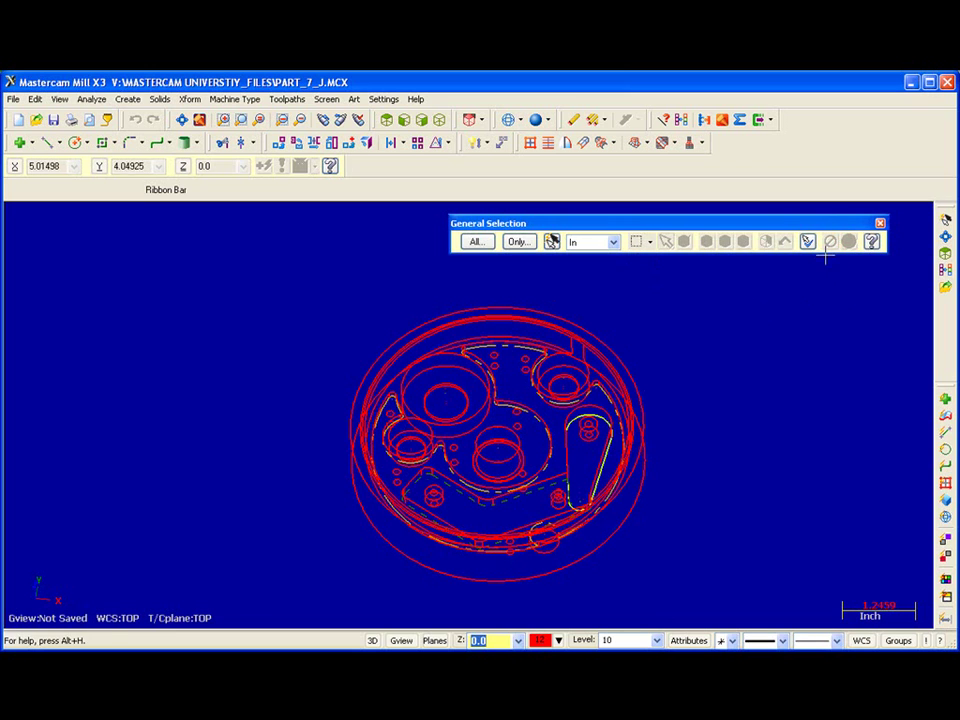
Lock in Chain selection to pick both the inner rim arc and the outer circle, and unselect everything.
left_click(651, 243)
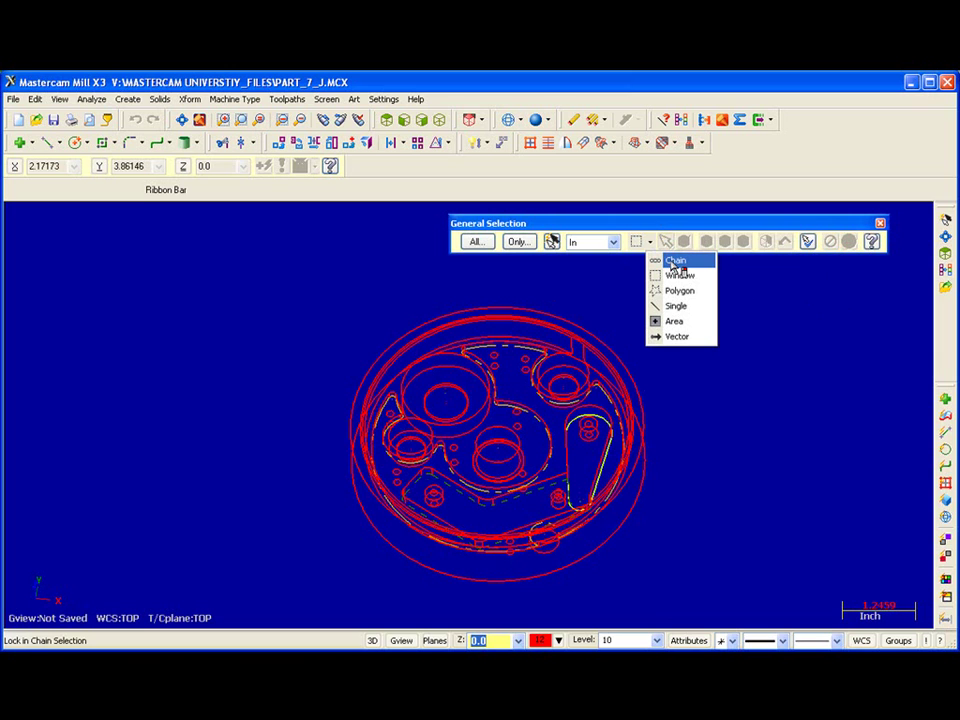
left_click(675, 263)
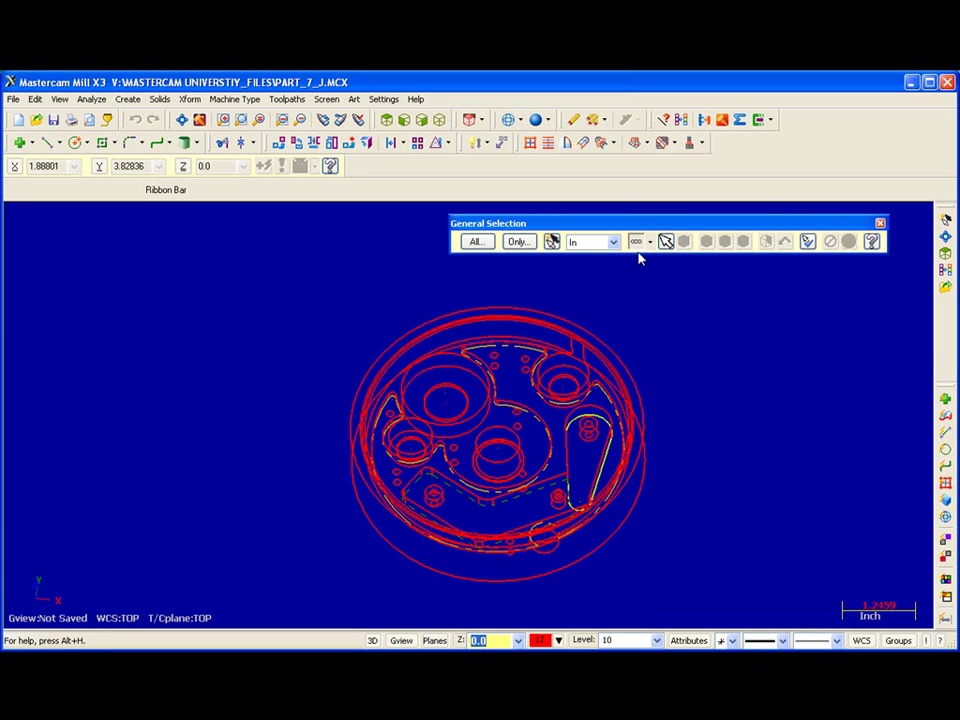
left_click(616, 364)
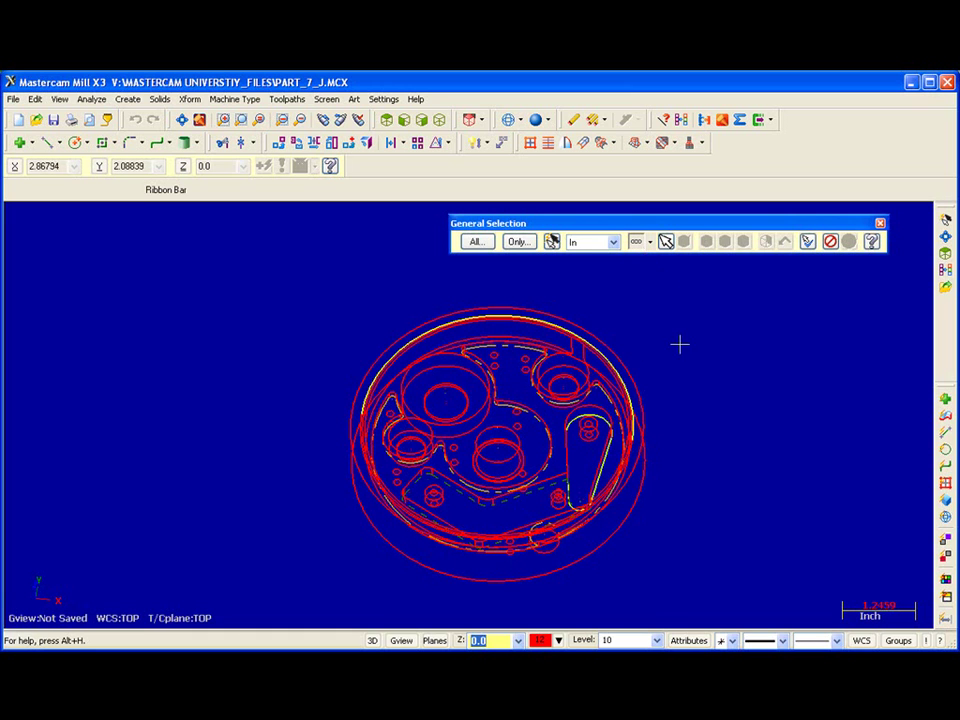
left_click(642, 385)
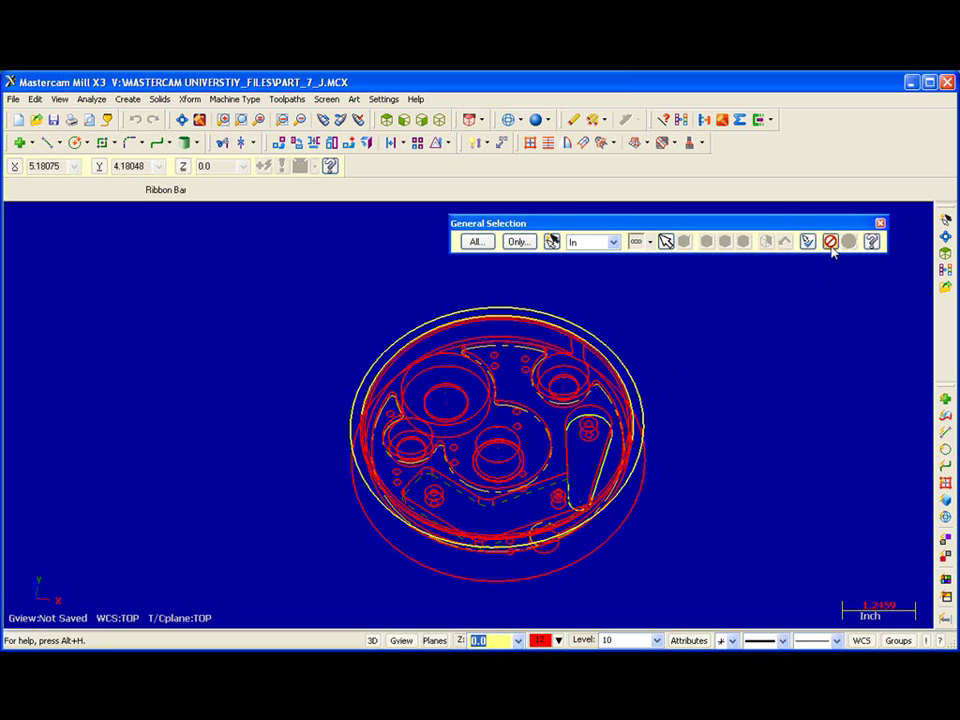
left_click(830, 242)
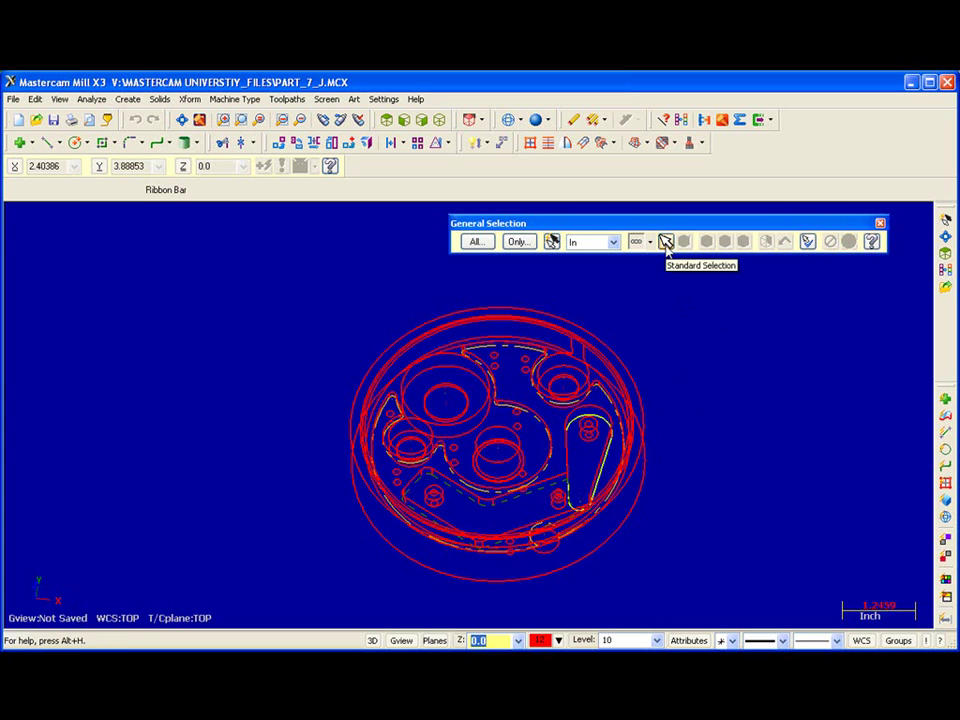
Return to Standard Selection and test it with a window around the upper part area, clearing the selection at the end.
left_click(666, 242)
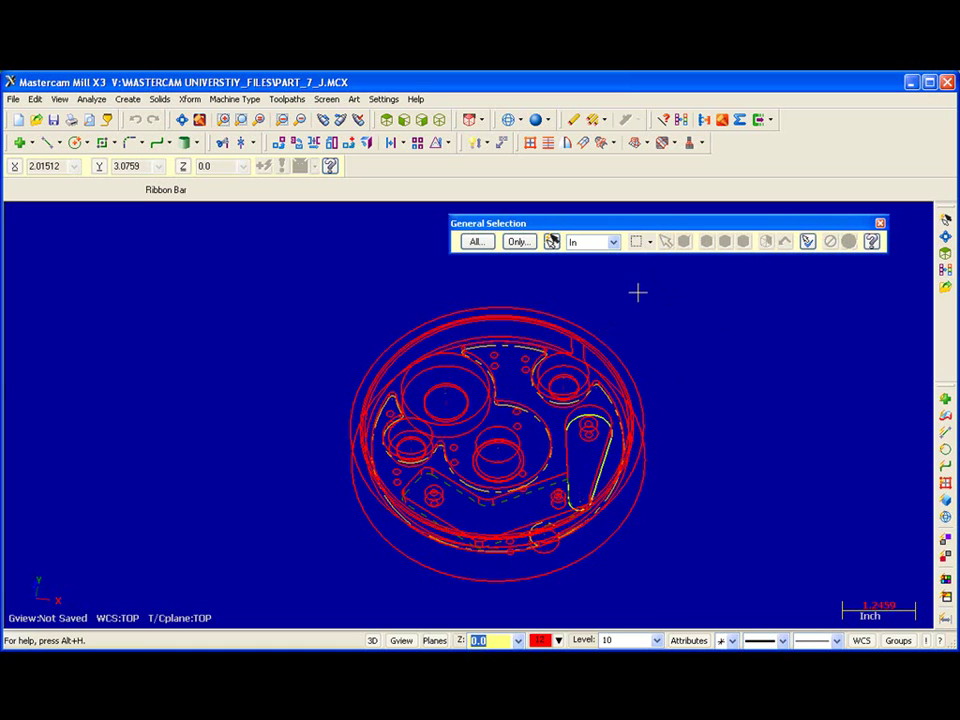
left_click_drag(380, 274, 722, 436)
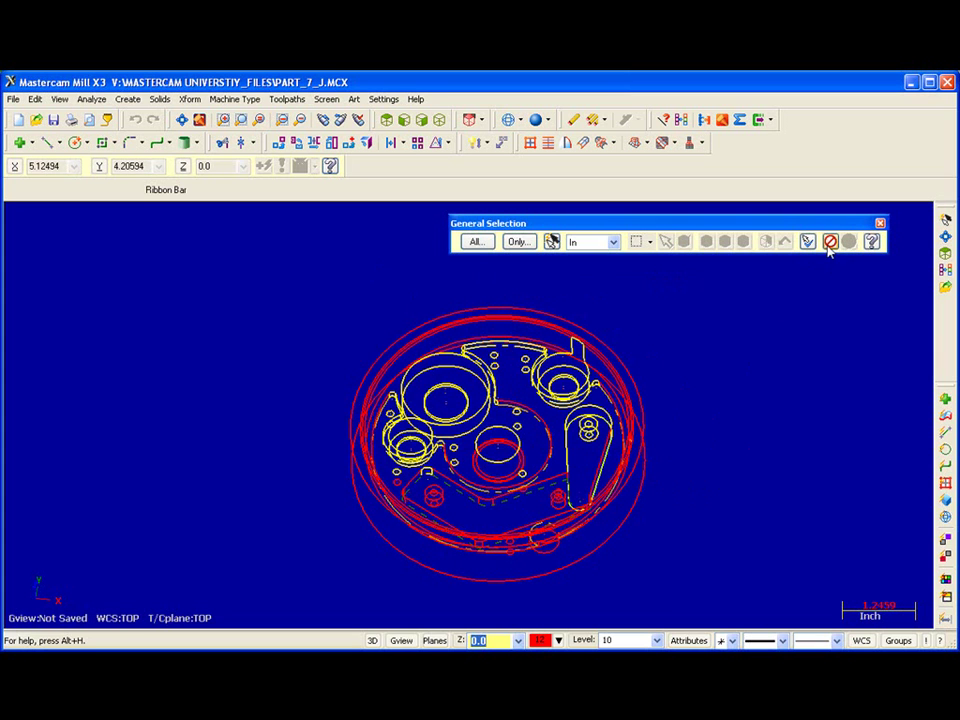
left_click(830, 241)
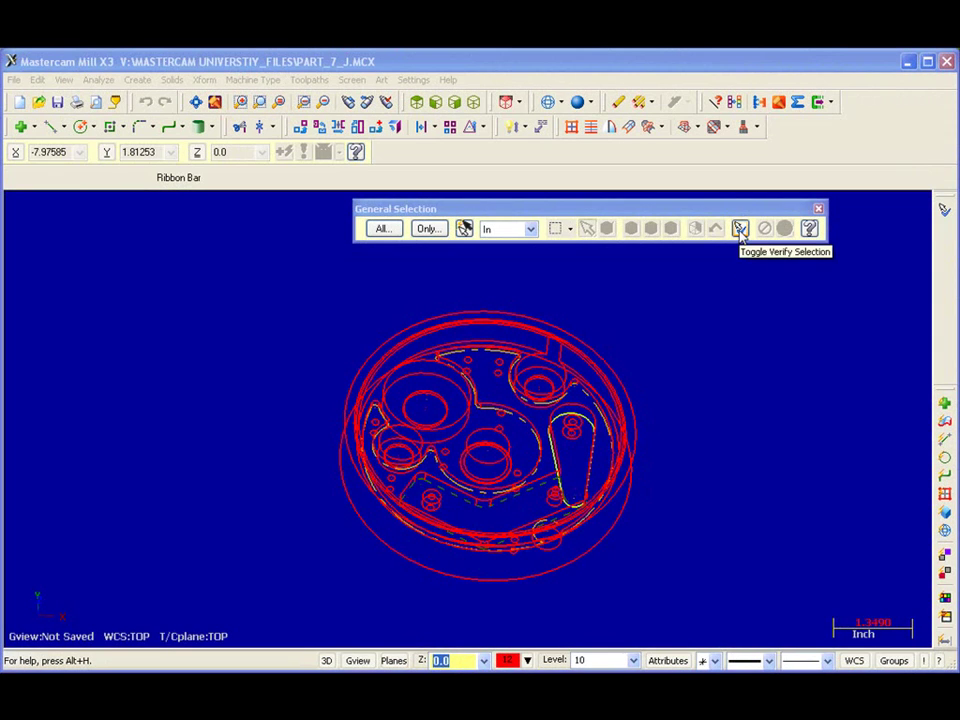
Turn on Verify Selection and set the selection method to Chain.
left_click(740, 229)
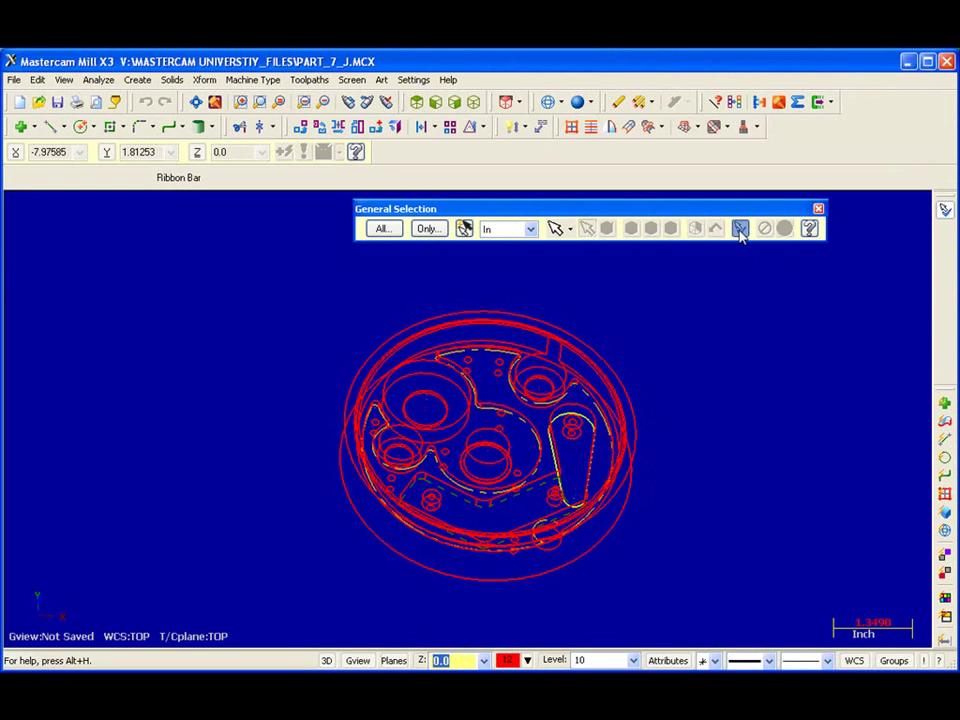
left_click(571, 234)
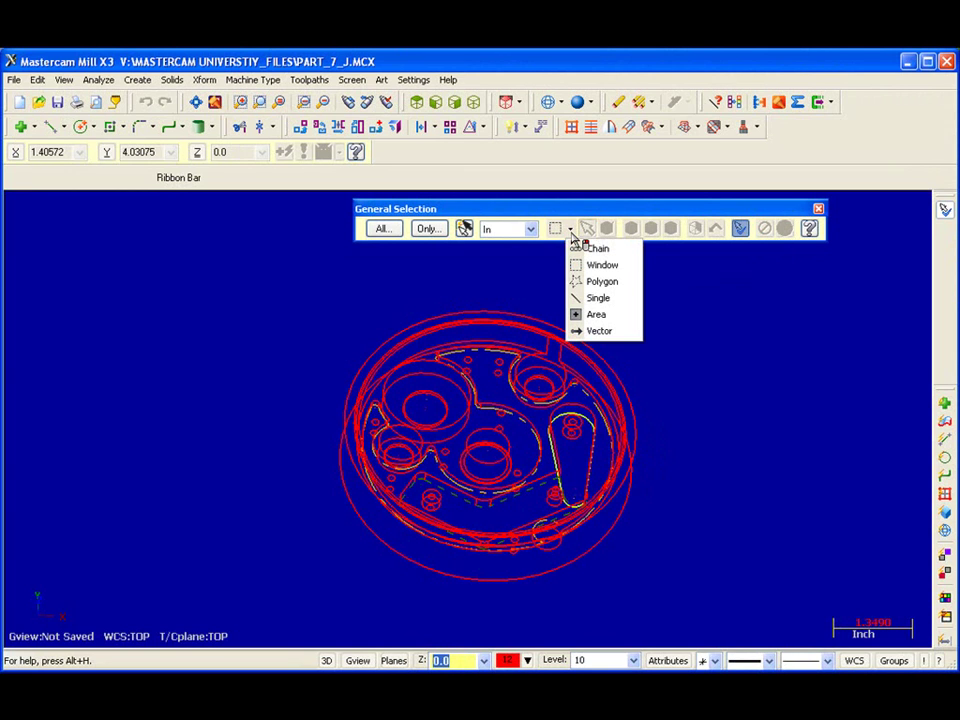
left_click(592, 248)
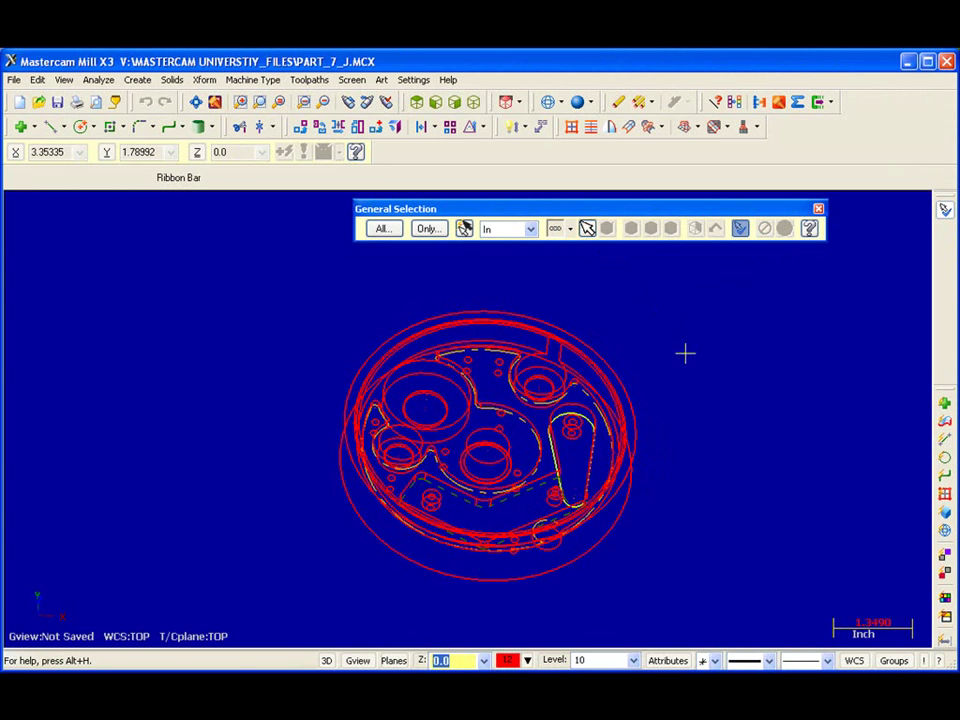
Pick a chain at the part's rim, cycle forward and back through the overlapping candidates with Verify, and accept the upper rim arc.
left_click(627, 422)
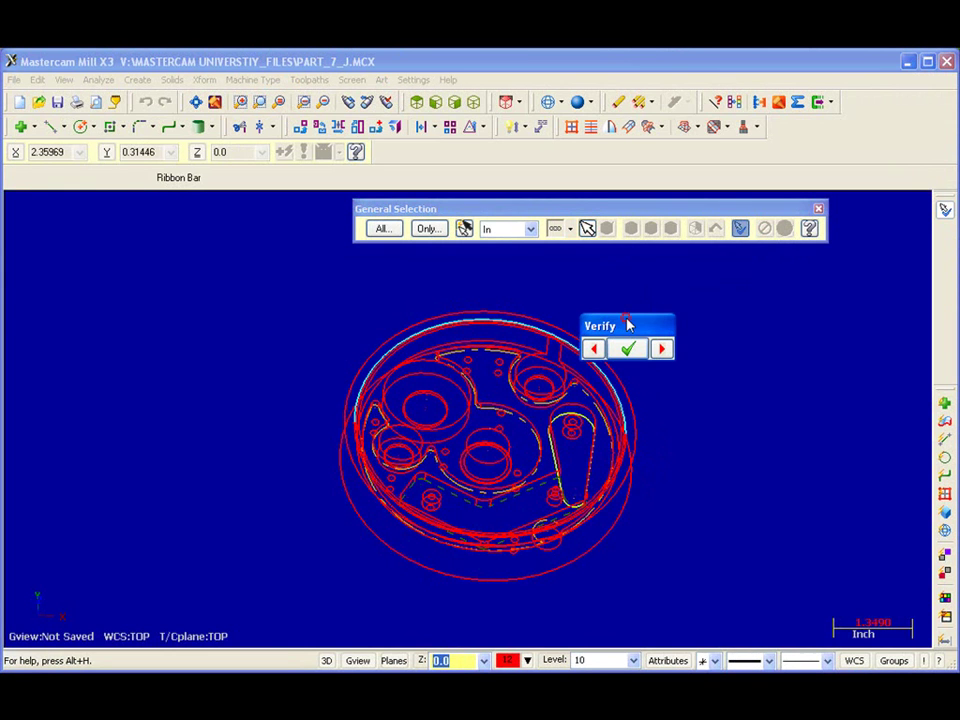
left_click_drag(630, 324, 661, 266)
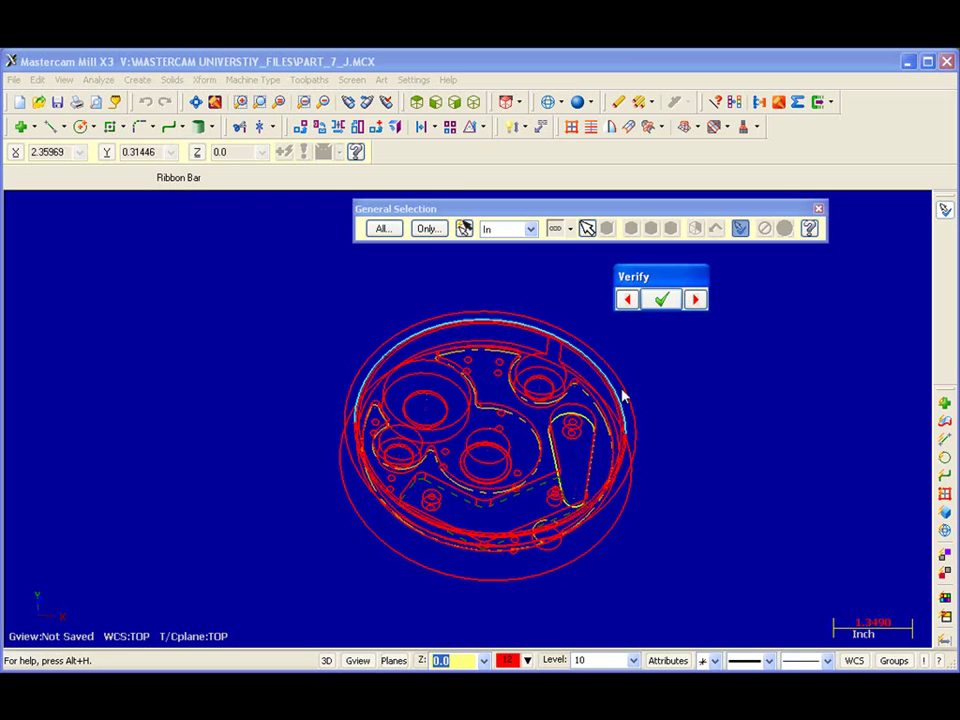
left_click(696, 300)
left_click(696, 300)
left_click(696, 300)
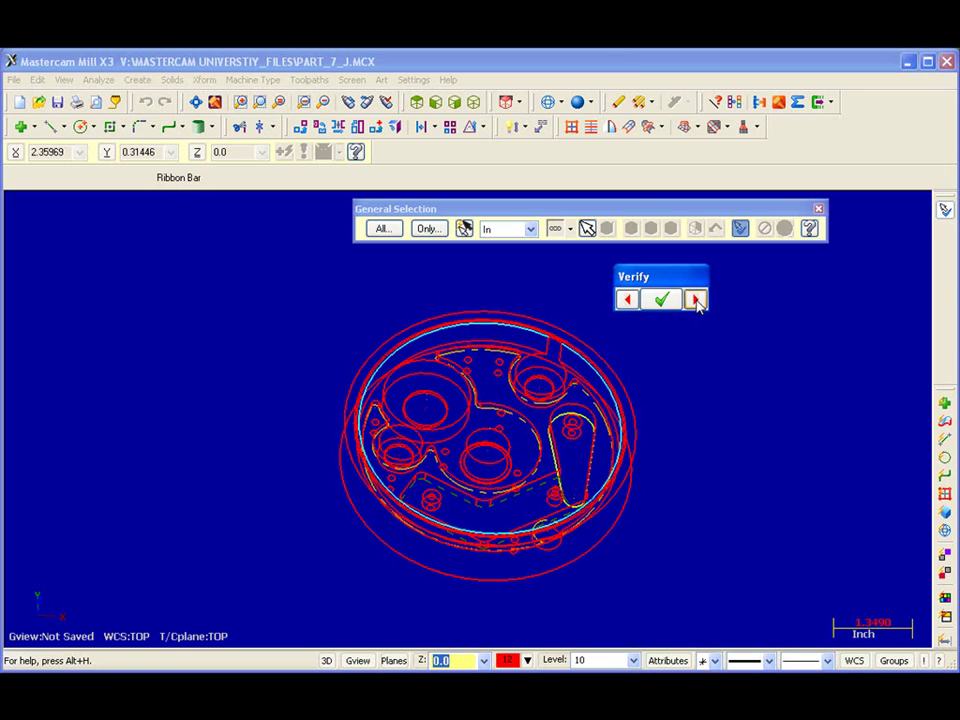
left_click(628, 300)
left_click(629, 301)
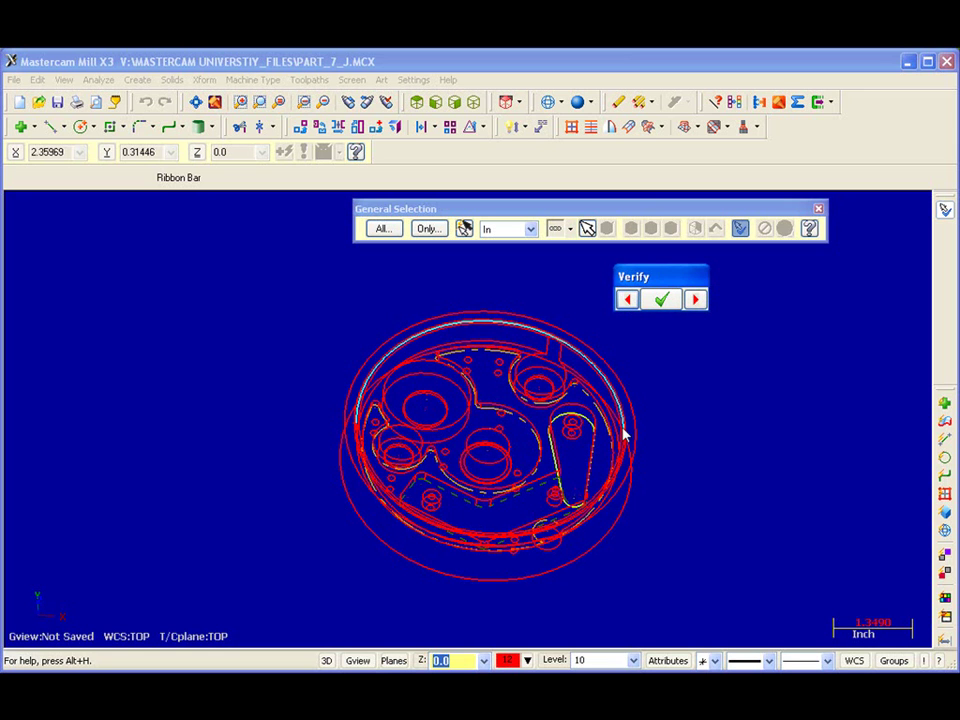
left_click(661, 299)
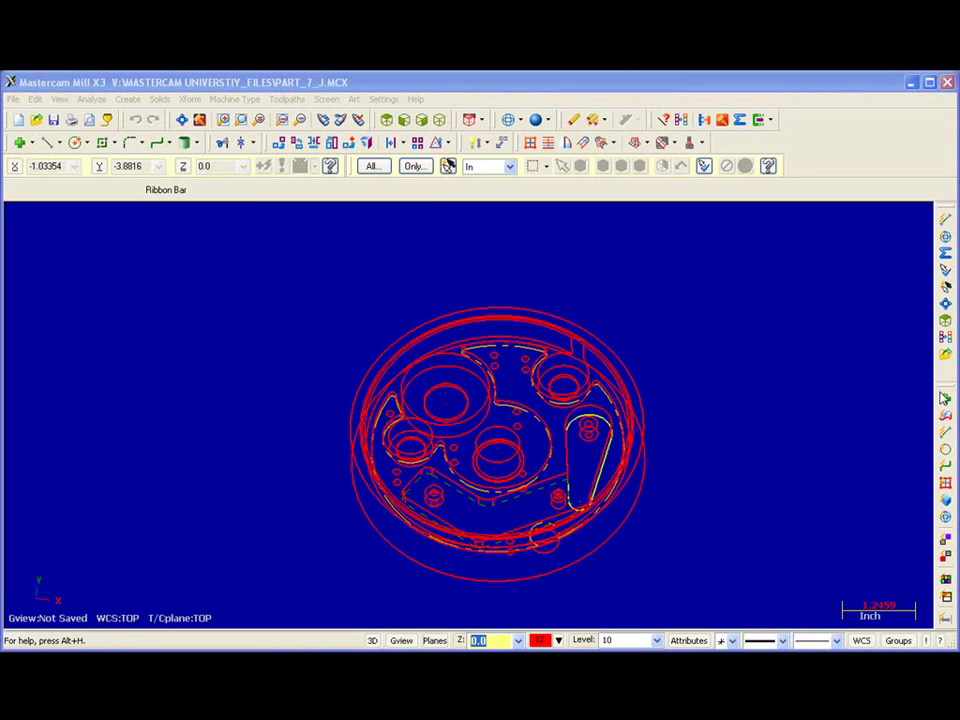
Float the Quick Masks toolbar over the graphics area and test it by selecting all lines, inverting the selection and unselecting everything.
left_click_drag(951, 395, 549, 236)
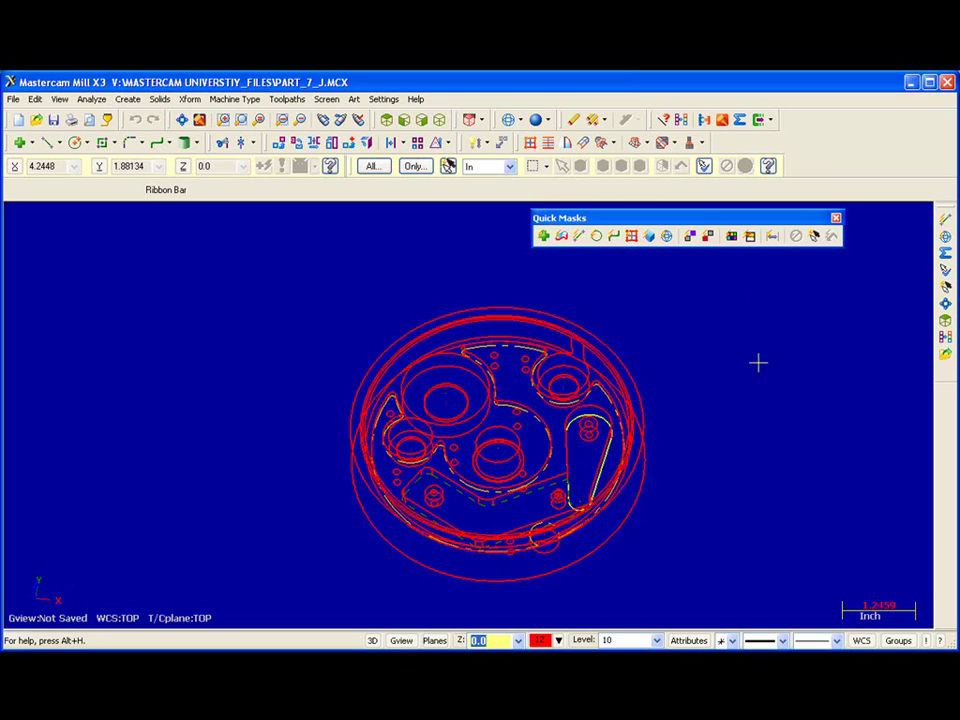
left_click(580, 238)
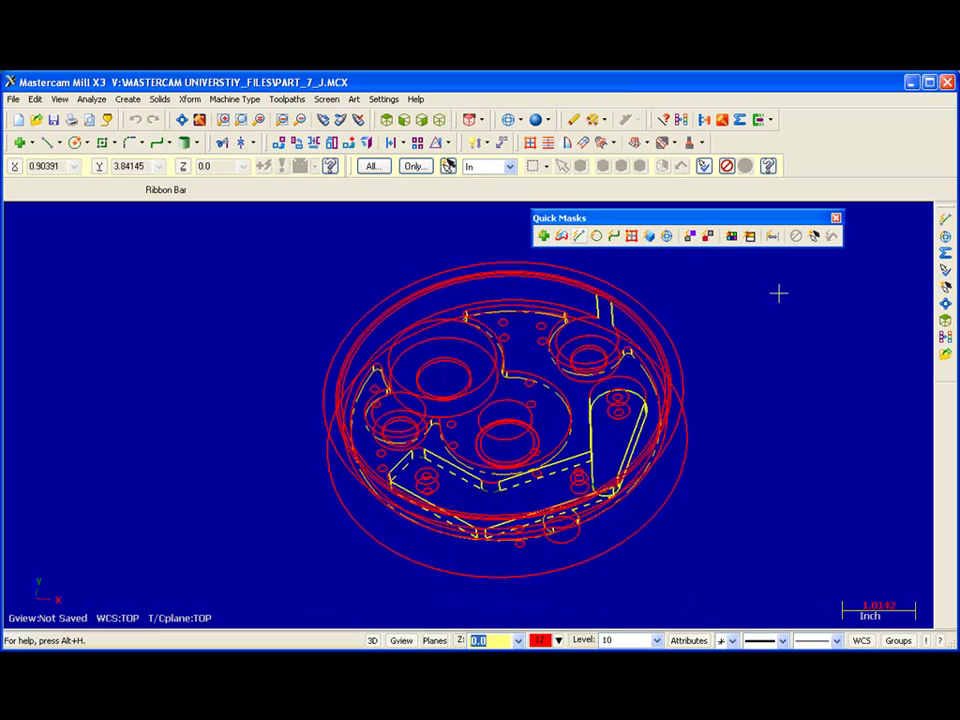
left_click(815, 236)
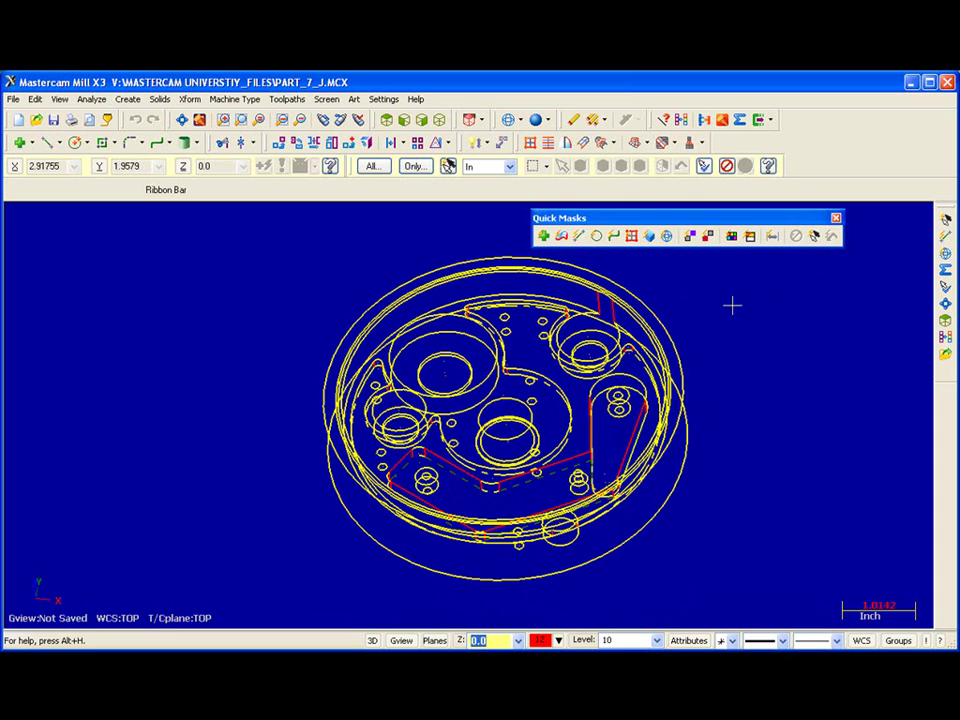
left_click(726, 165)
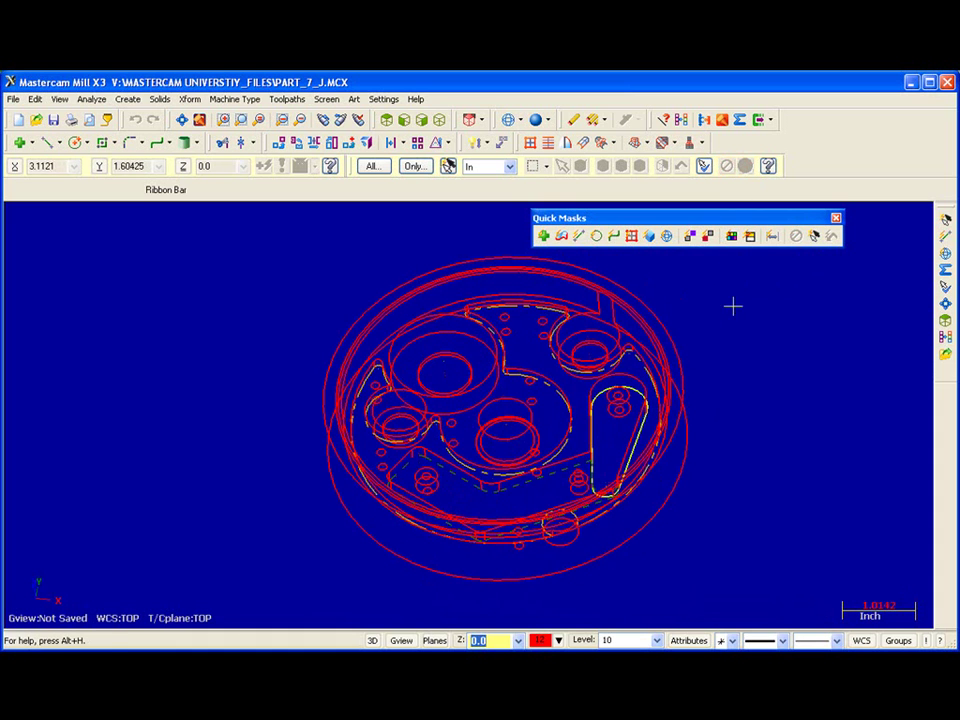